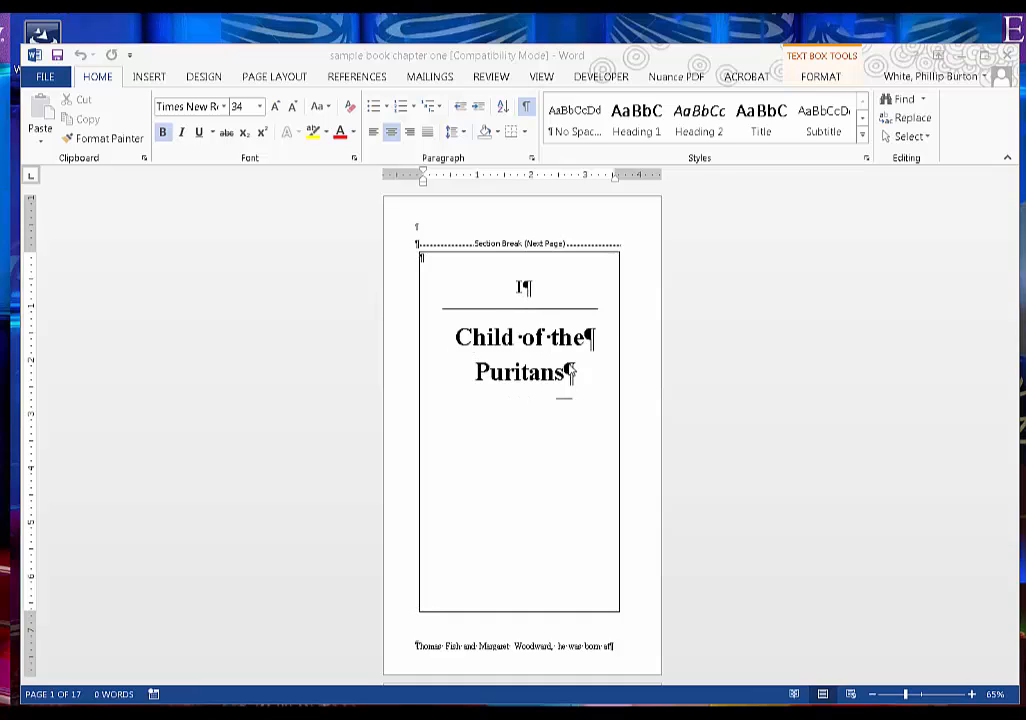
Examine the section breaks and the framed chapter title on the first pages of sample book chapter one.
{"action": "left_click", "coordinate": [421, 246]}
{"action": "left_click", "coordinate": [417, 241]}
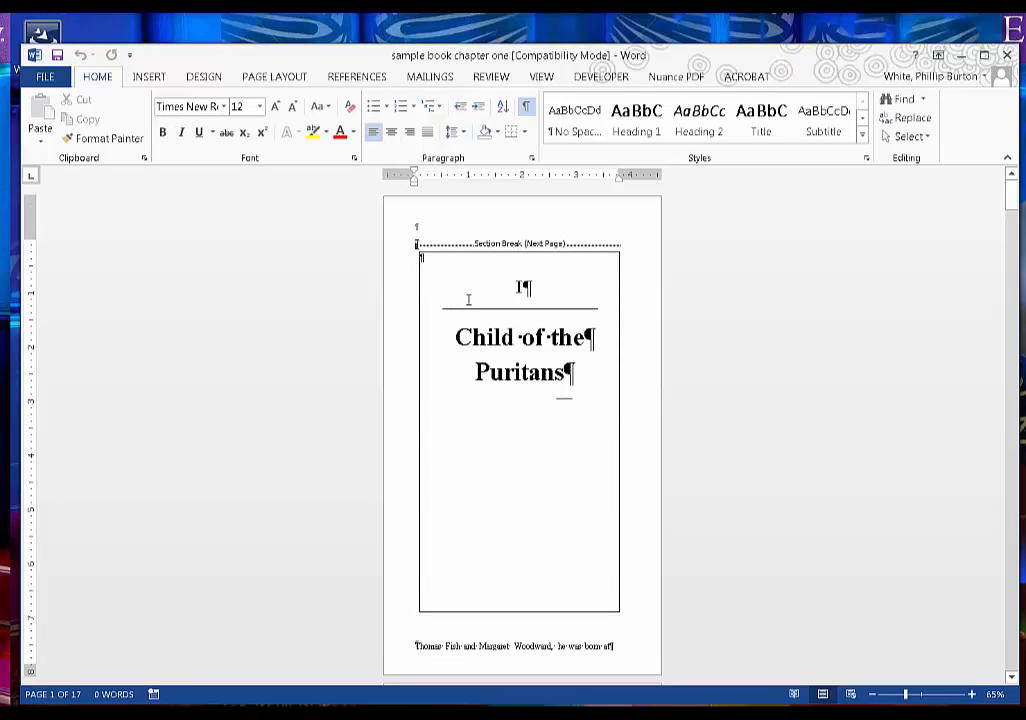
{"action": "scroll", "coordinate": [468, 299], "scroll_direction": "down", "scroll_amount": 1}
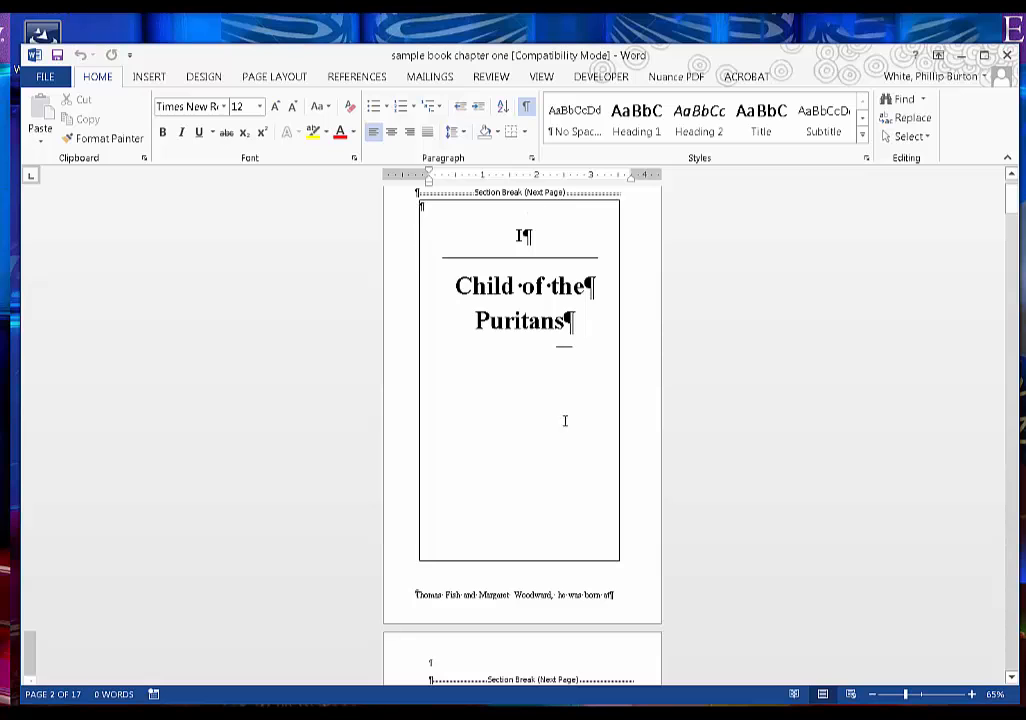
{"action": "scroll", "coordinate": [340, 430], "scroll_direction": "down", "scroll_amount": 5}
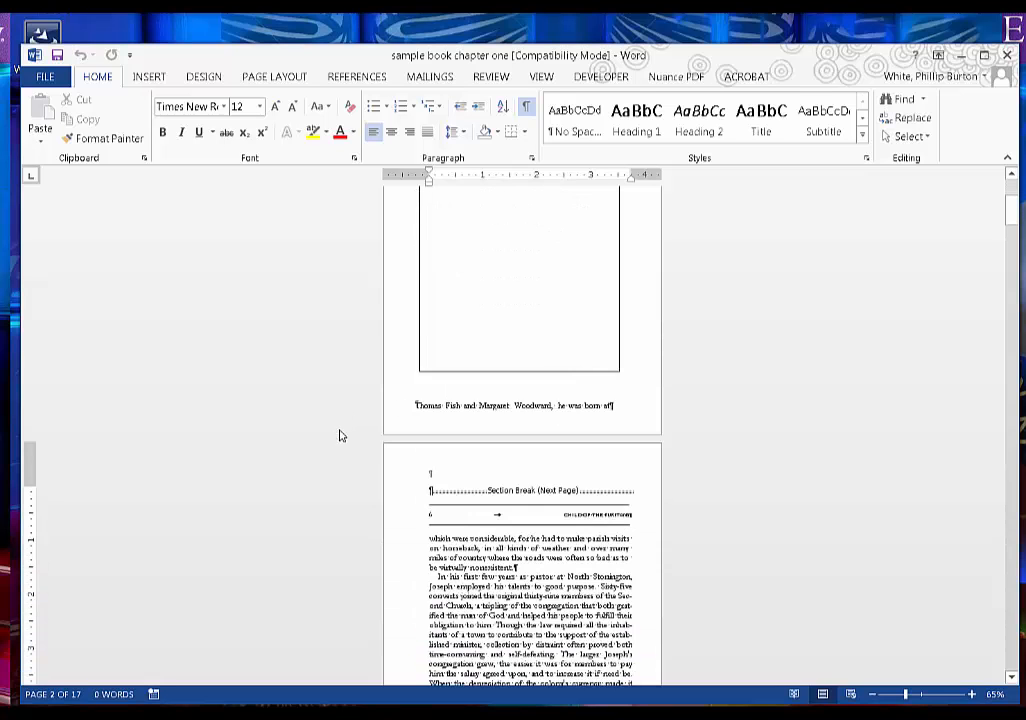
{"action": "scroll", "coordinate": [300, 433], "scroll_direction": "down", "scroll_amount": 10}
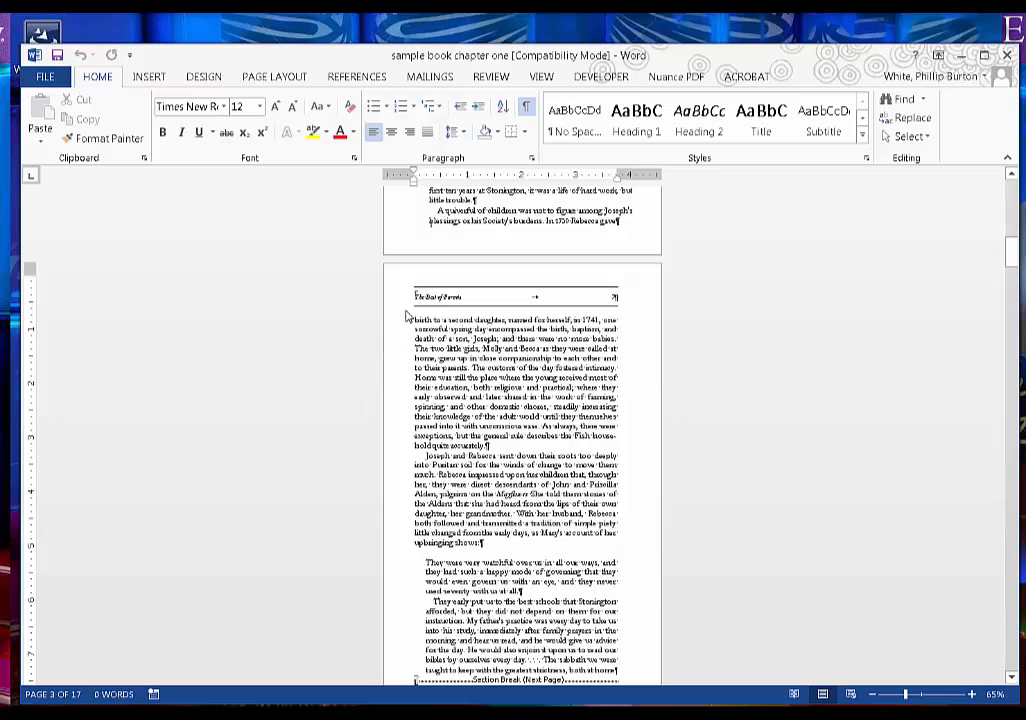
{"action": "scroll", "coordinate": [420, 296], "scroll_direction": "up", "scroll_amount": 8}
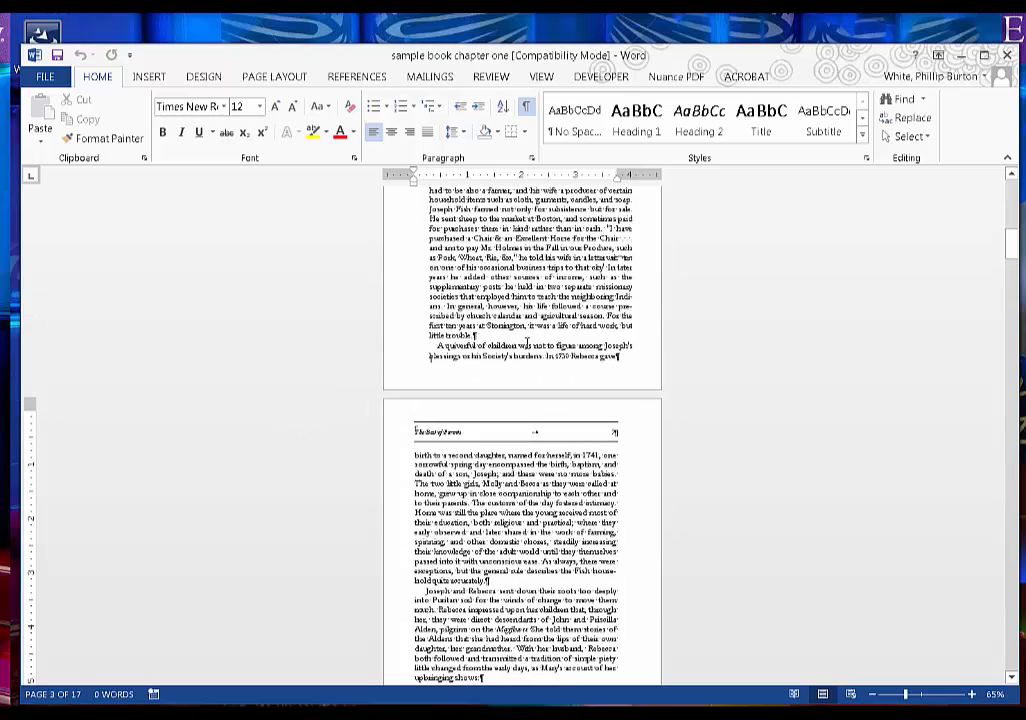
{"action": "scroll", "coordinate": [556, 350], "scroll_direction": "up", "scroll_amount": 18}
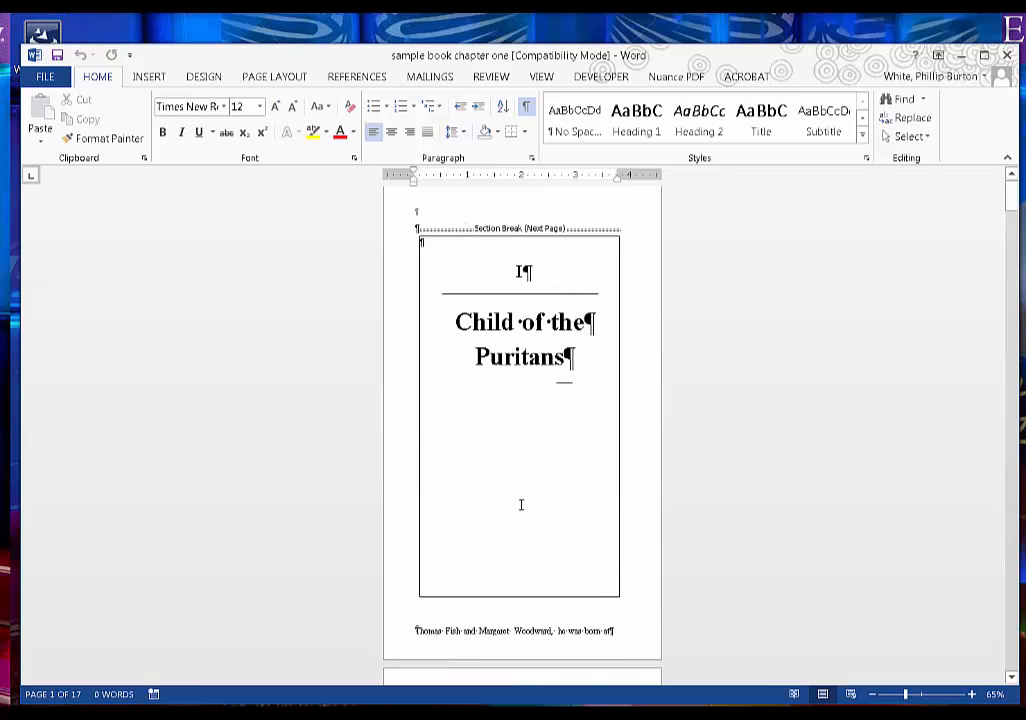
{"action": "left_click", "coordinate": [487, 360]}
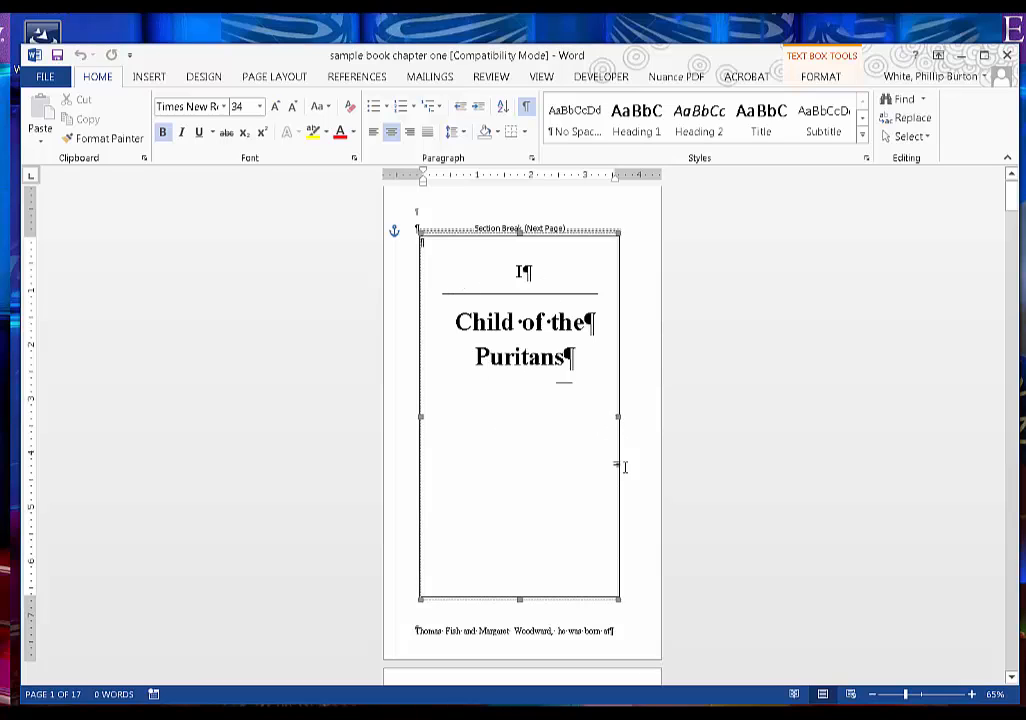
Inspect the title page, running header and body text boxes of the first three pages at 167% zoom.
{"action": "left_click", "coordinate": [927, 695]}
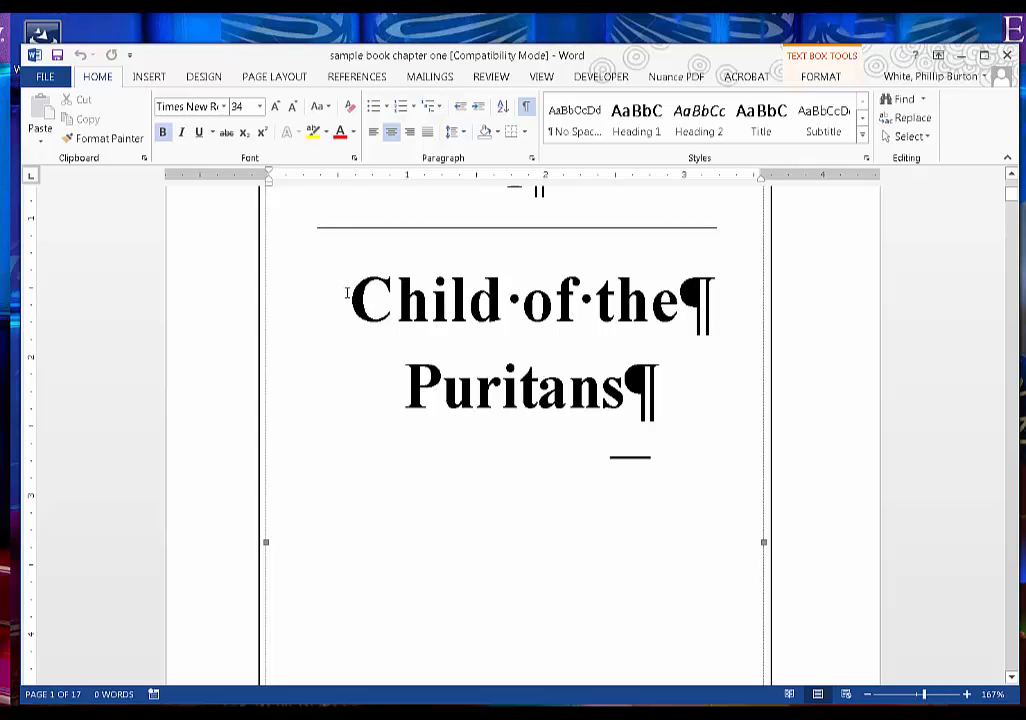
{"action": "scroll", "coordinate": [465, 414], "scroll_direction": "down", "scroll_amount": 15}
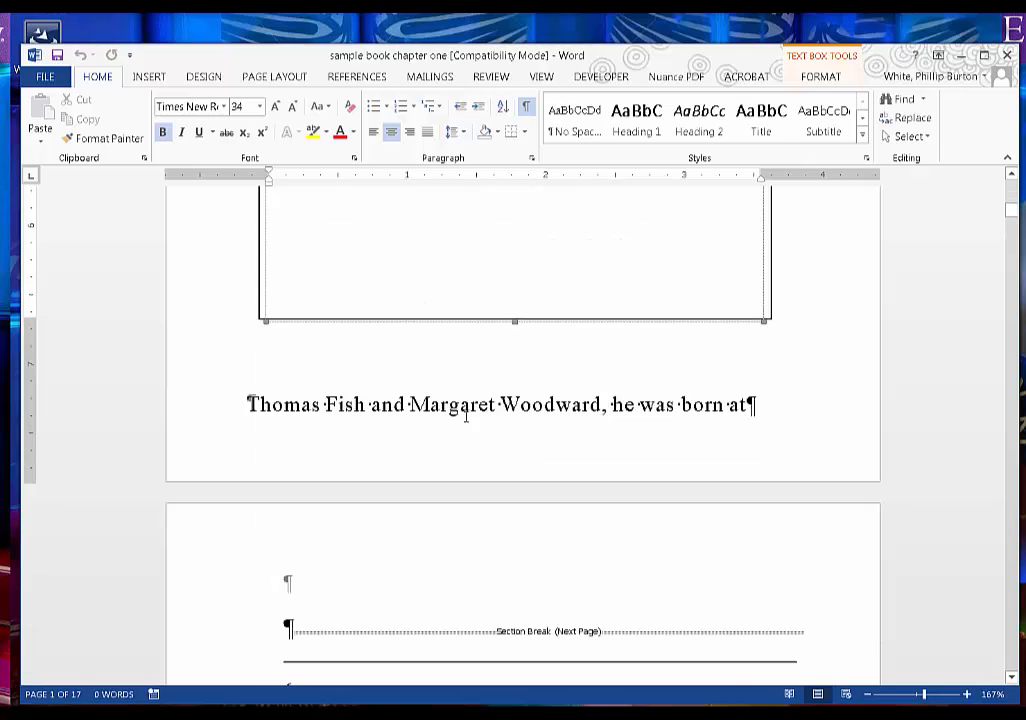
{"action": "scroll", "coordinate": [432, 358], "scroll_direction": "up", "scroll_amount": 5}
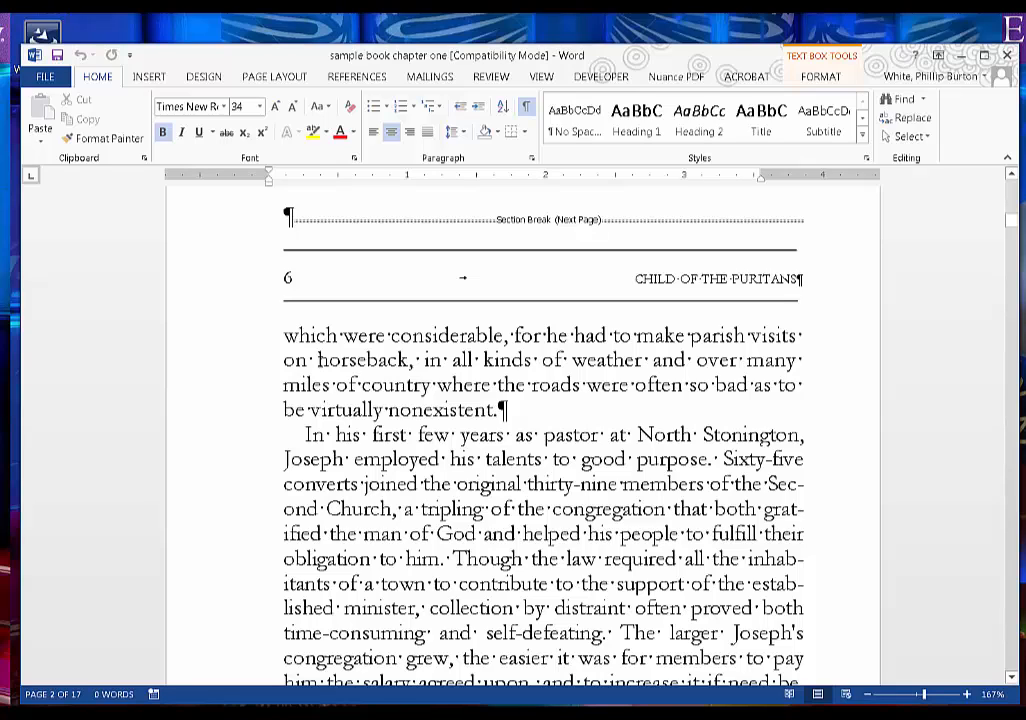
{"action": "left_click", "coordinate": [288, 358]}
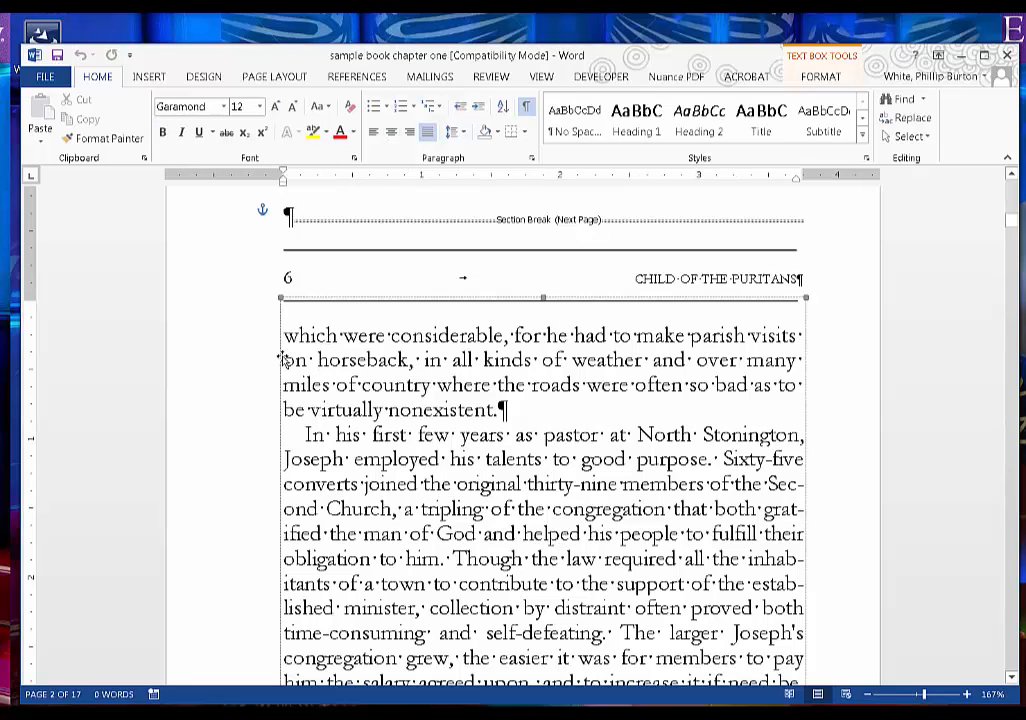
{"action": "scroll", "coordinate": [593, 393], "scroll_direction": "down", "scroll_amount": 17}
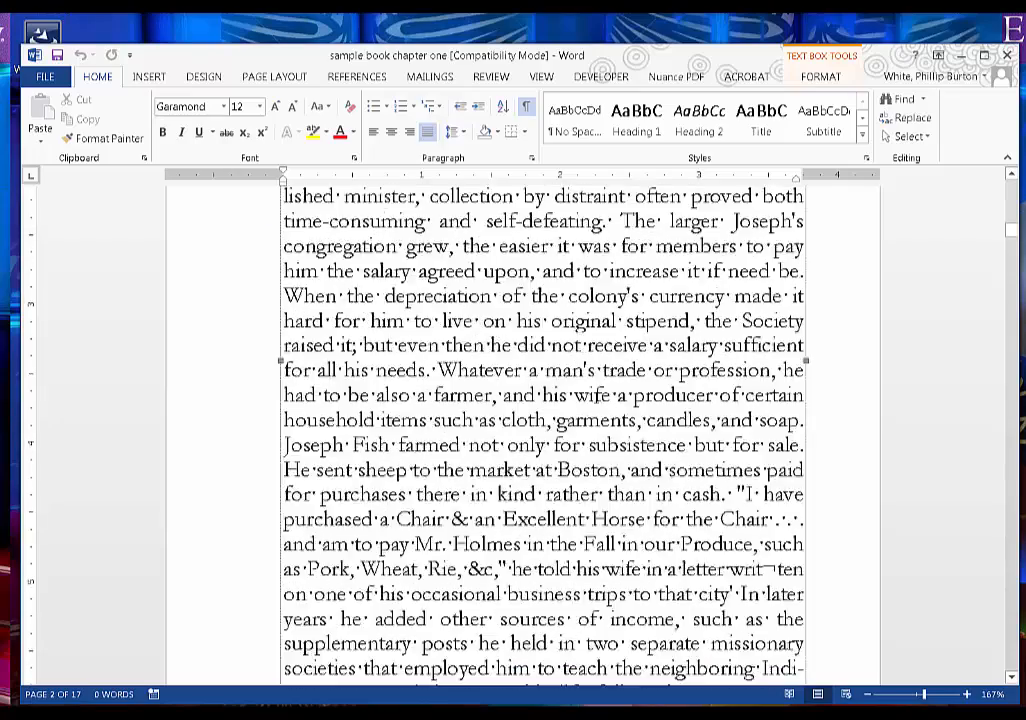
{"action": "scroll", "coordinate": [593, 401], "scroll_direction": "down", "scroll_amount": 4}
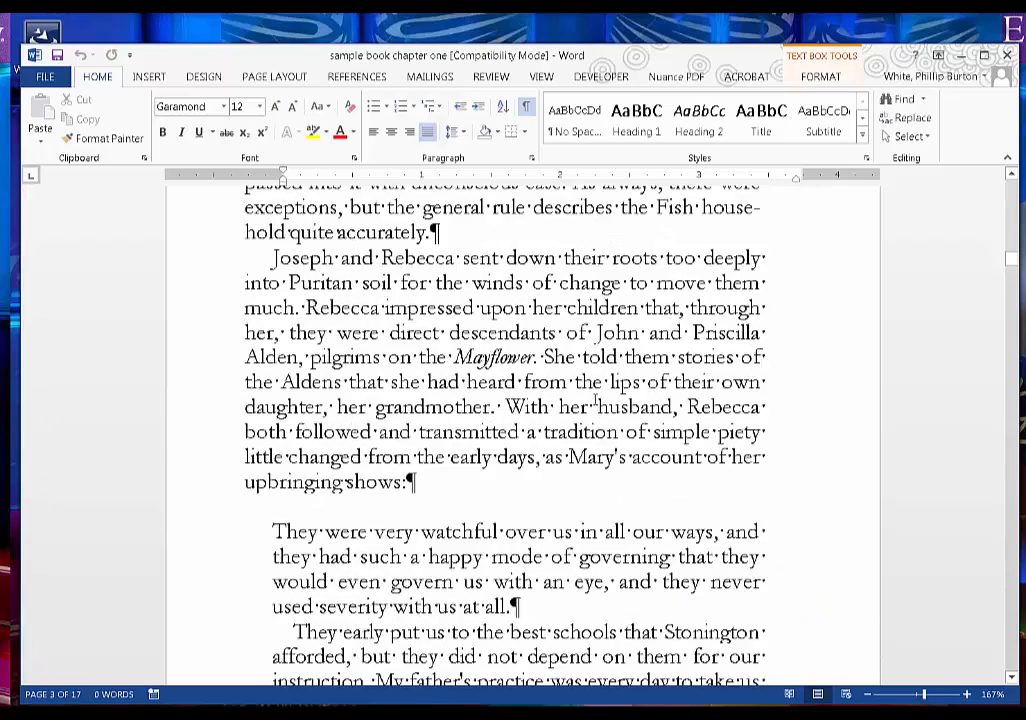
{"action": "scroll", "coordinate": [597, 400], "scroll_direction": "up", "scroll_amount": 14}
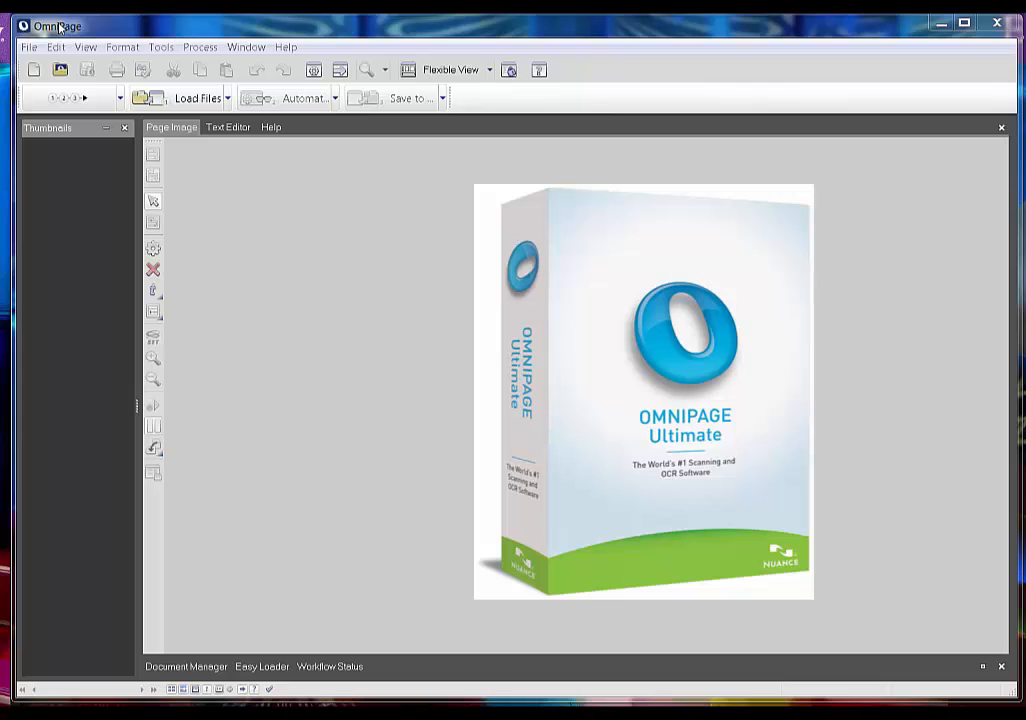
In OmniPage, load pages 1-17 of the "chapter 1 of sample book" PDF and run automatic text recognition, skipping the proofreading.
{"action": "left_click", "coordinate": [198, 99]}
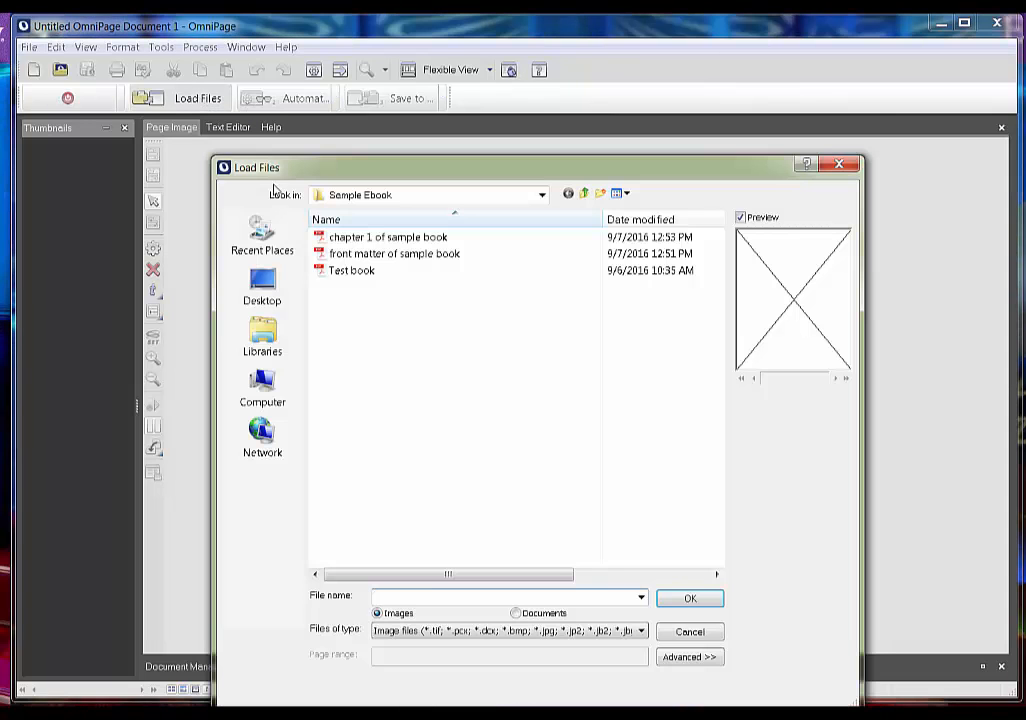
{"action": "left_click", "coordinate": [360, 237]}
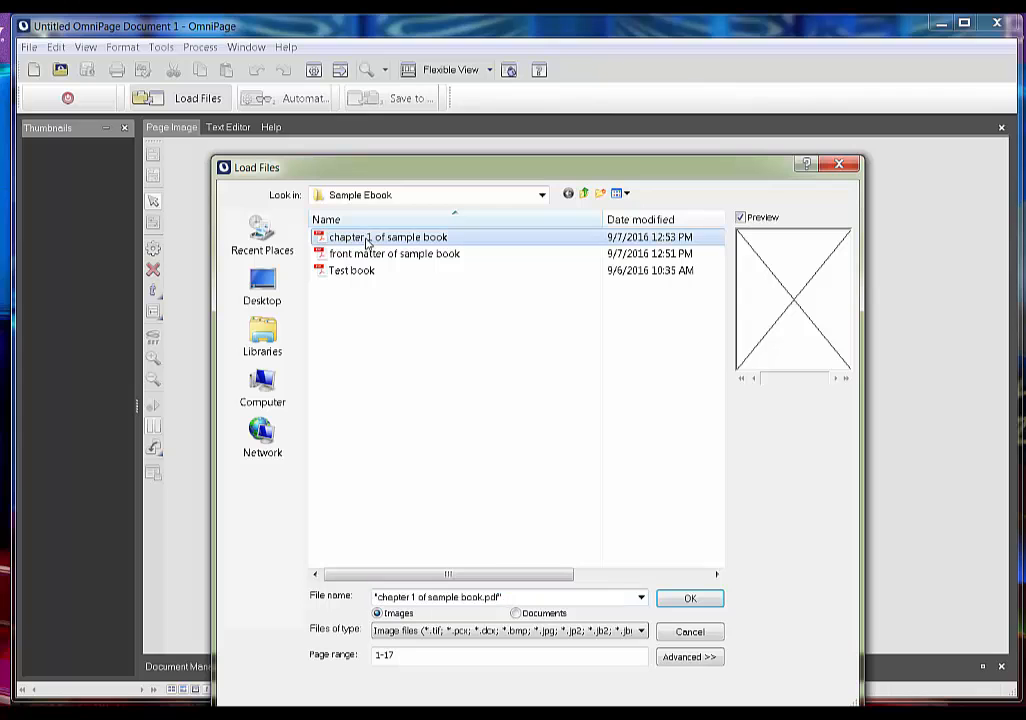
{"action": "left_click", "coordinate": [692, 598]}
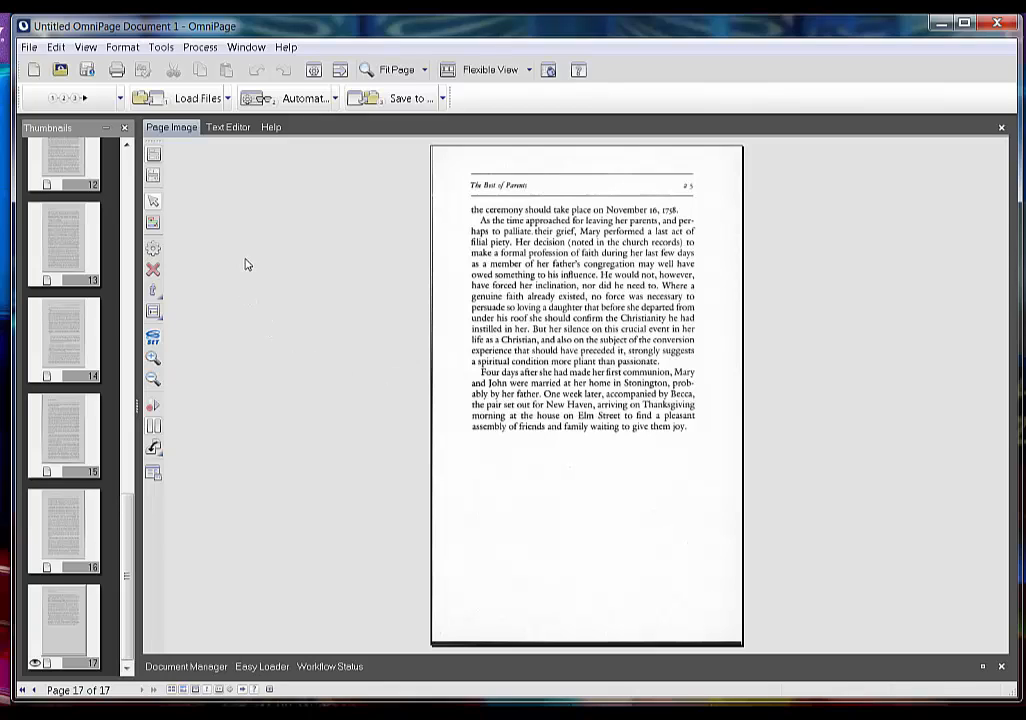
{"action": "left_click", "coordinate": [295, 100]}
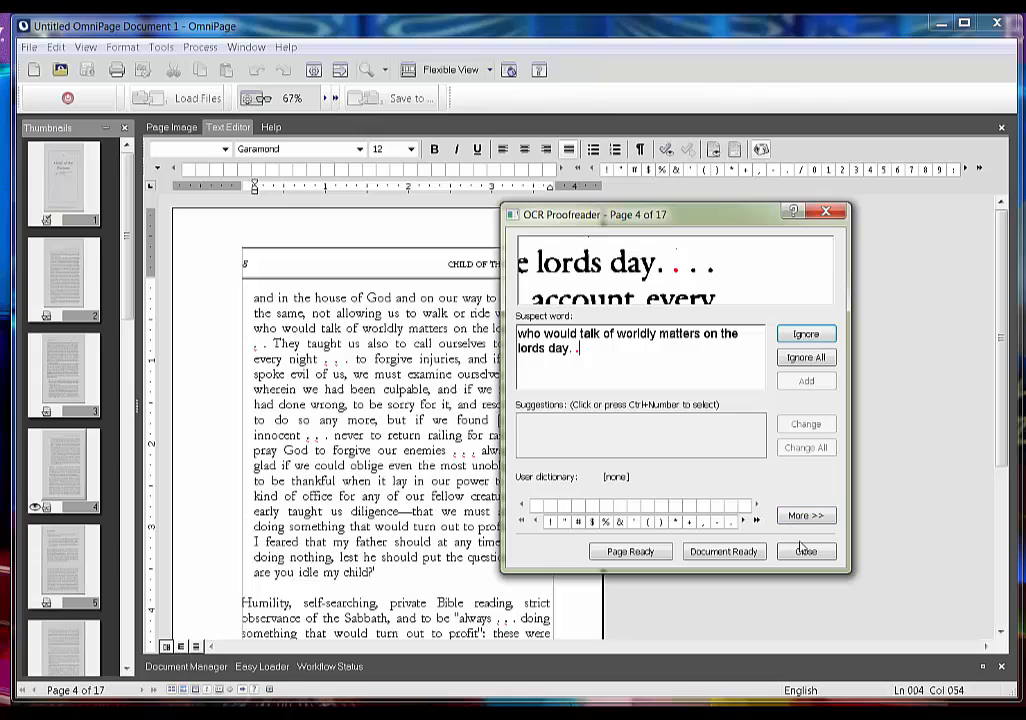
{"action": "left_click", "coordinate": [806, 551]}
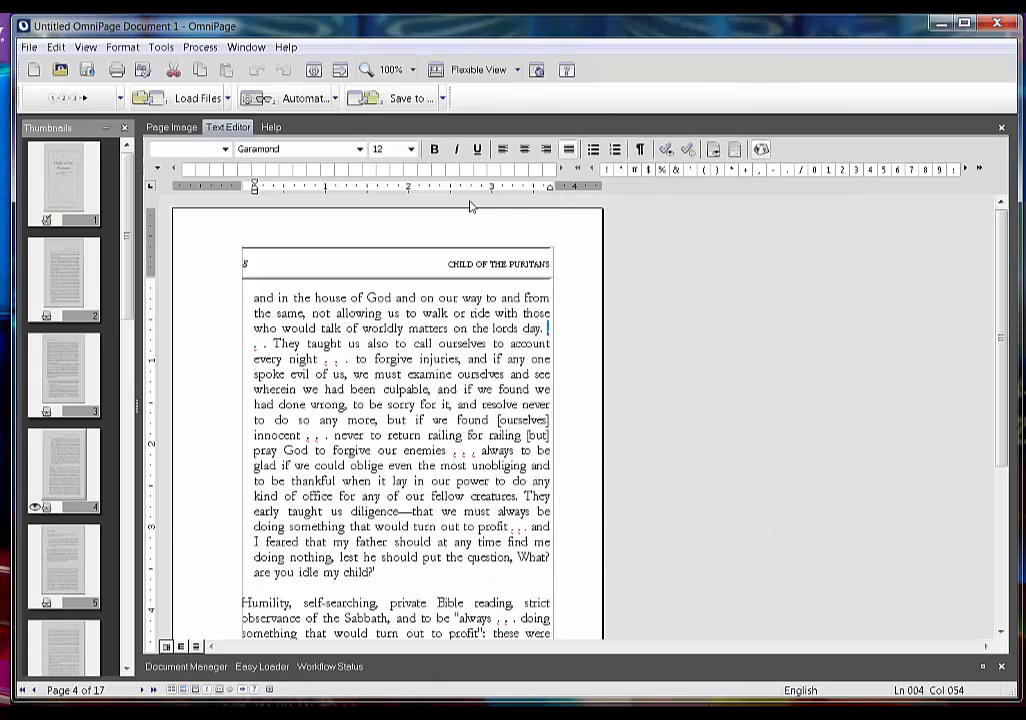
Save the recognized text as "sample book chapter one 2.rtf" in the Sample Ebook folder, using the Formatted Text formatting level.
{"action": "left_click", "coordinate": [405, 99]}
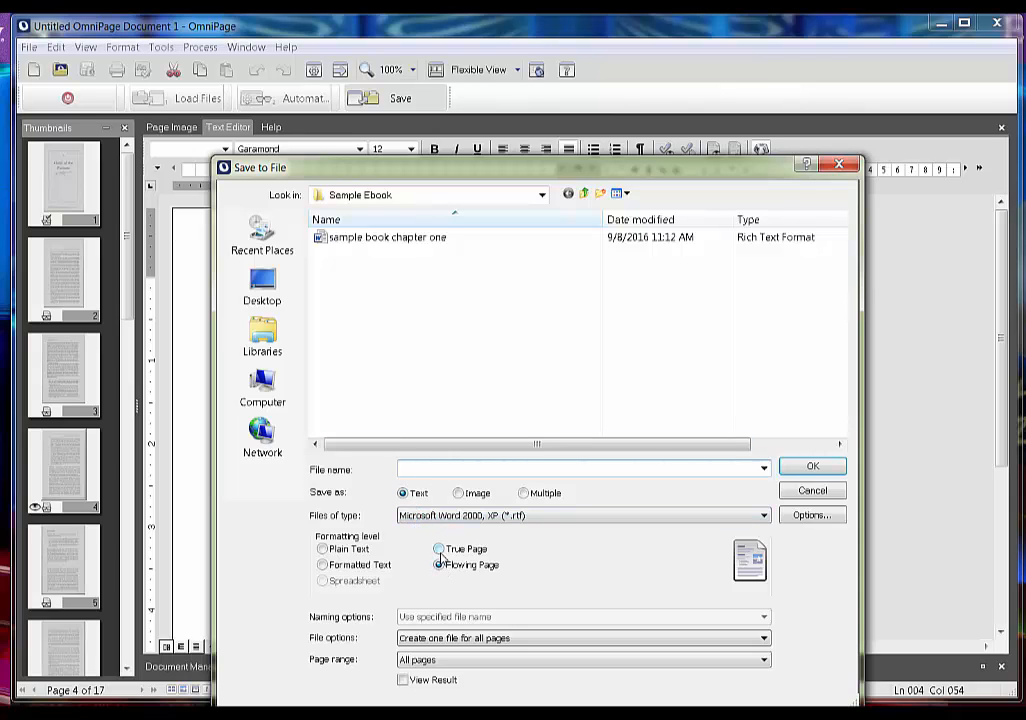
{"action": "left_click", "coordinate": [323, 566]}
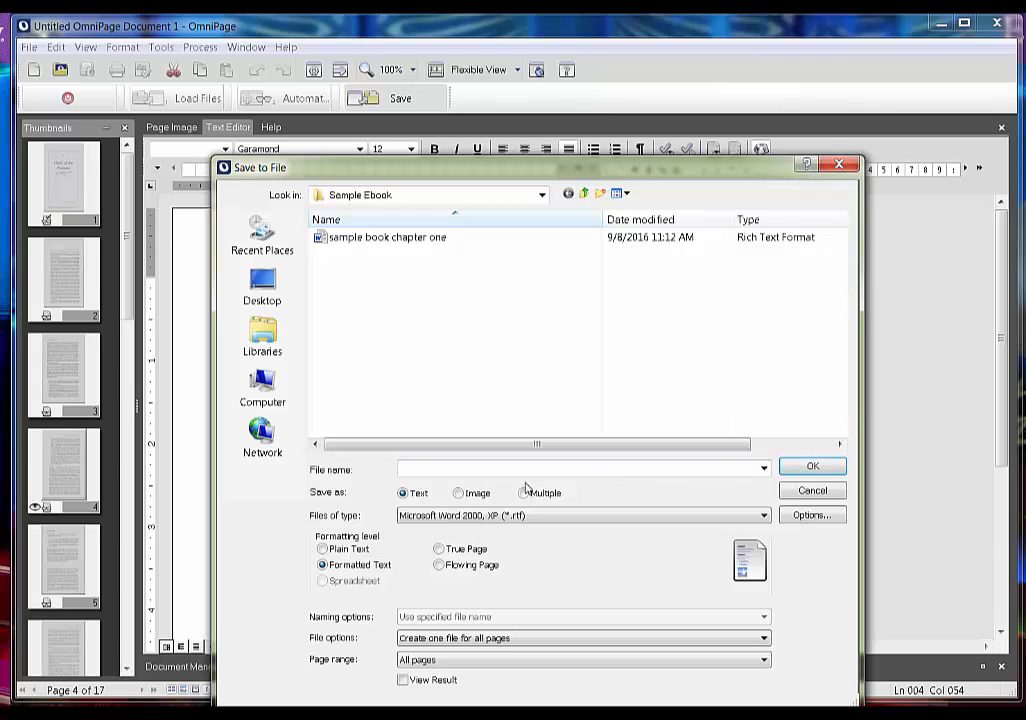
{"action": "left_click", "coordinate": [360, 237]}
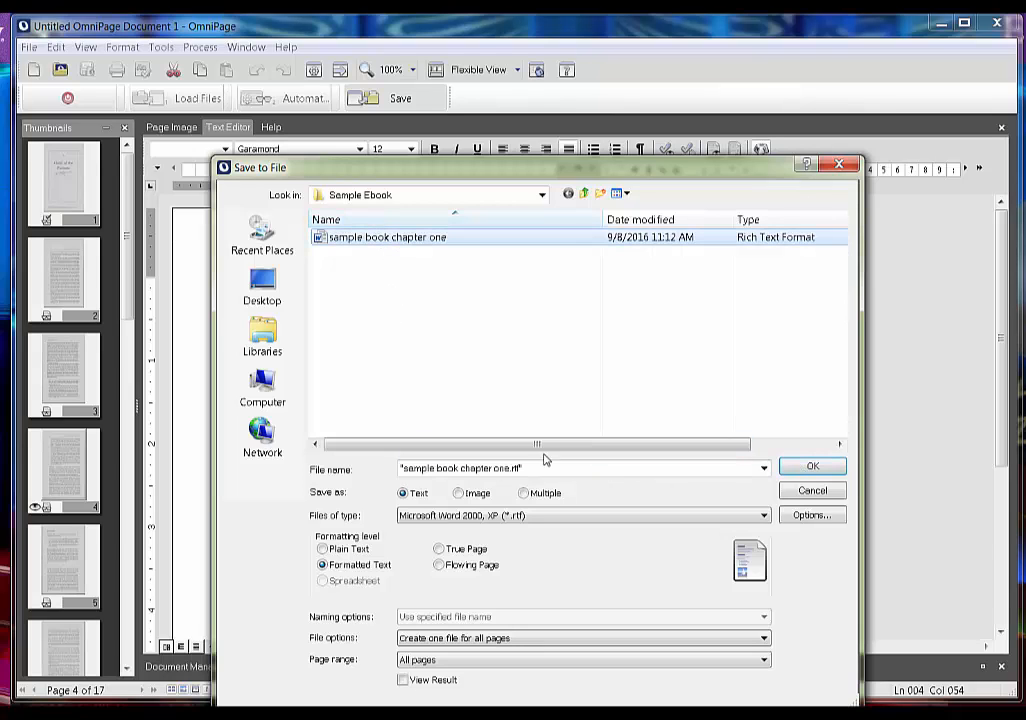
{"action": "left_click", "coordinate": [509, 468]}
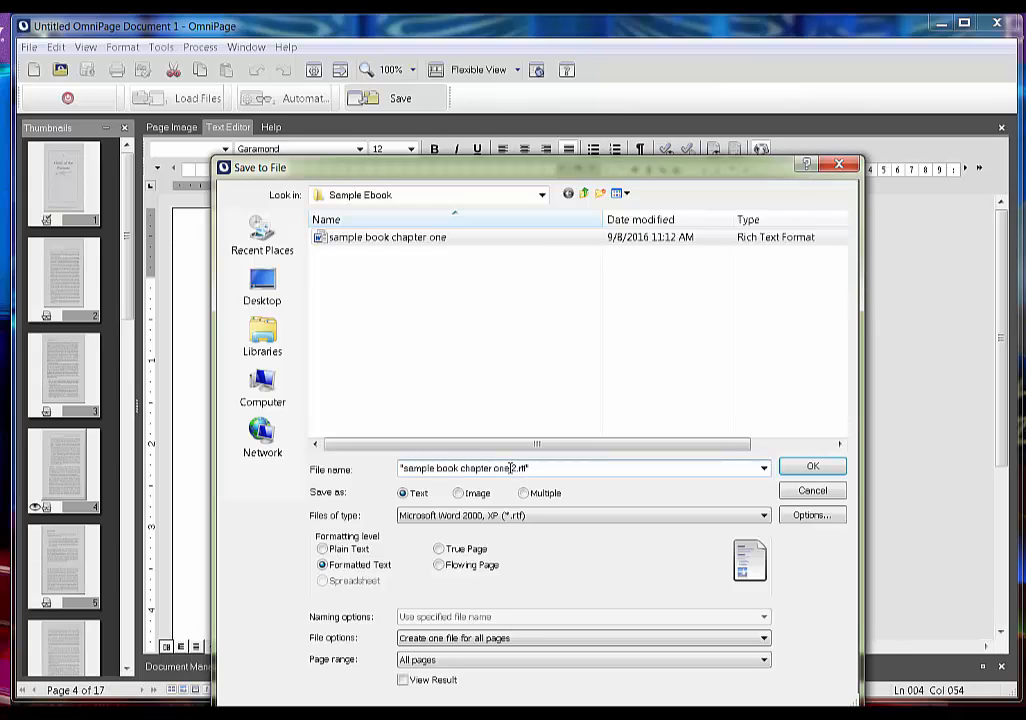
{"action": "type", "text": "2"}
{"action": "left_click", "coordinate": [813, 467]}
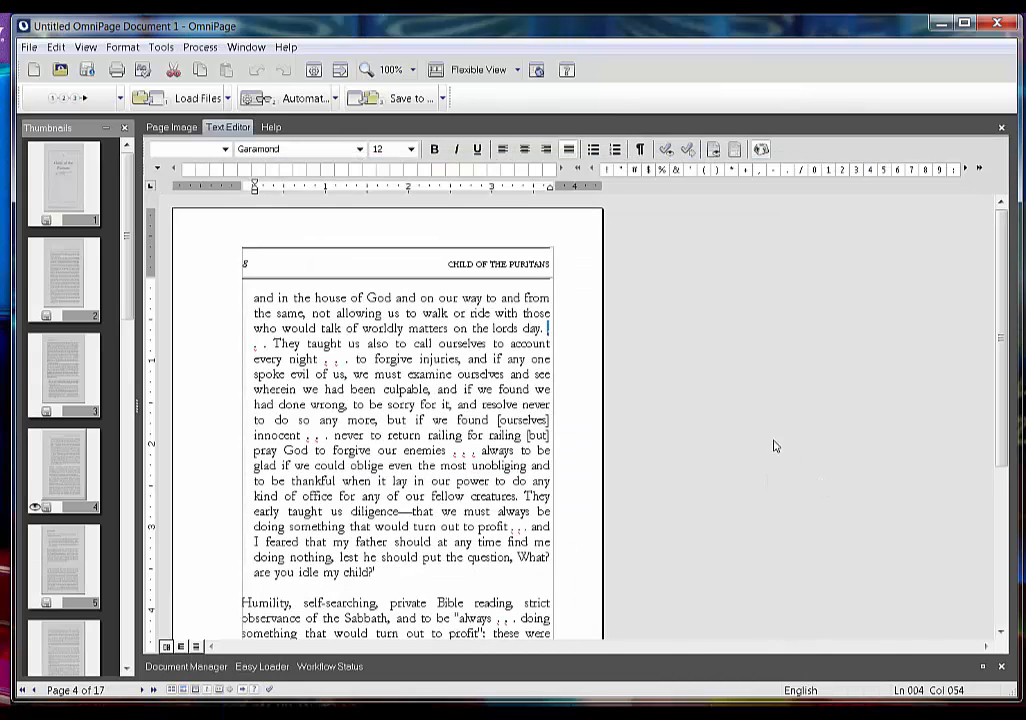
Close OmniPage without saving its document and open "sample book chapter one 2" from the Sample Ebook folder in Word.
{"action": "left_click", "coordinate": [997, 24]}
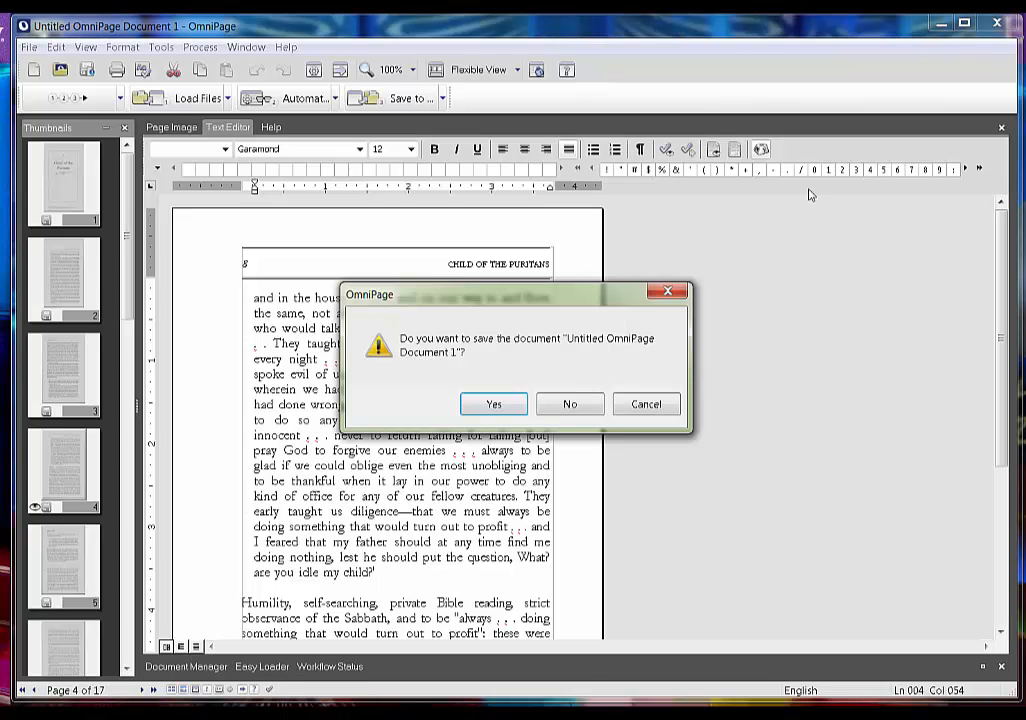
{"action": "left_click", "coordinate": [590, 406]}
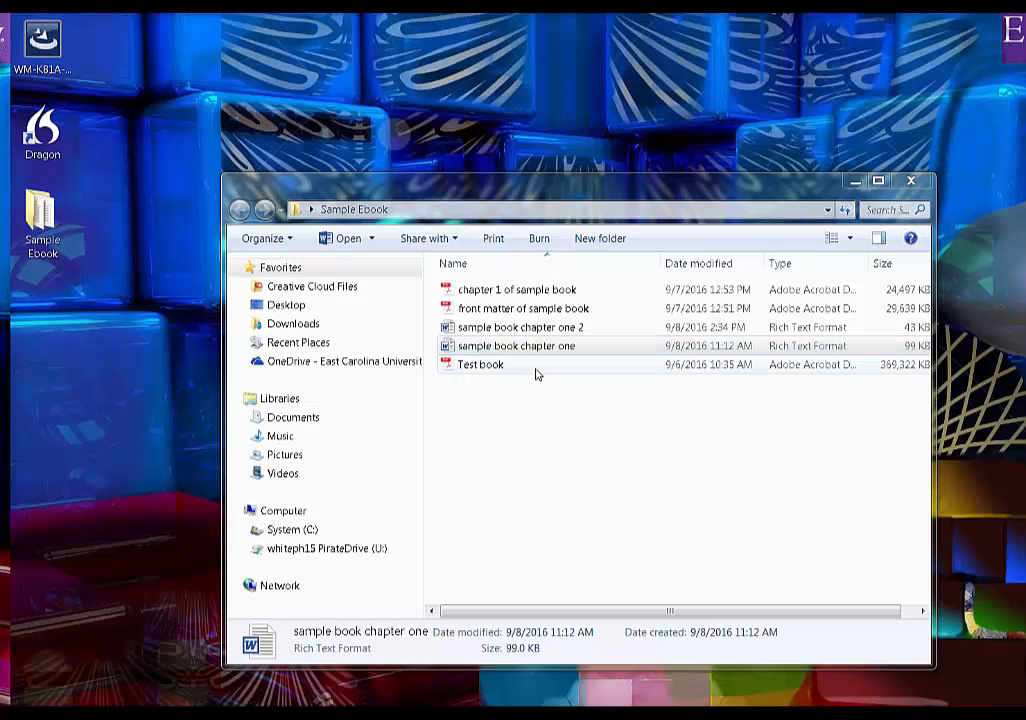
{"action": "double_click", "coordinate": [499, 330]}
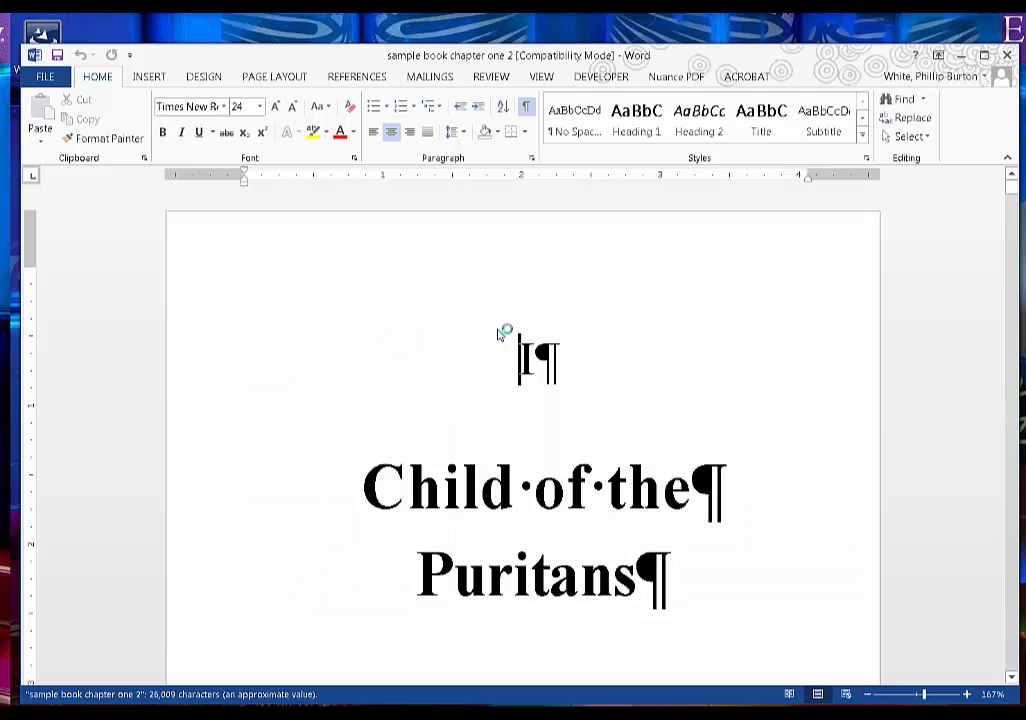
Examine the new file's chapter title, opening line and second page for section breaks, text boxes and text flow.
{"action": "scroll", "coordinate": [600, 382], "scroll_direction": "down", "scroll_amount": 2}
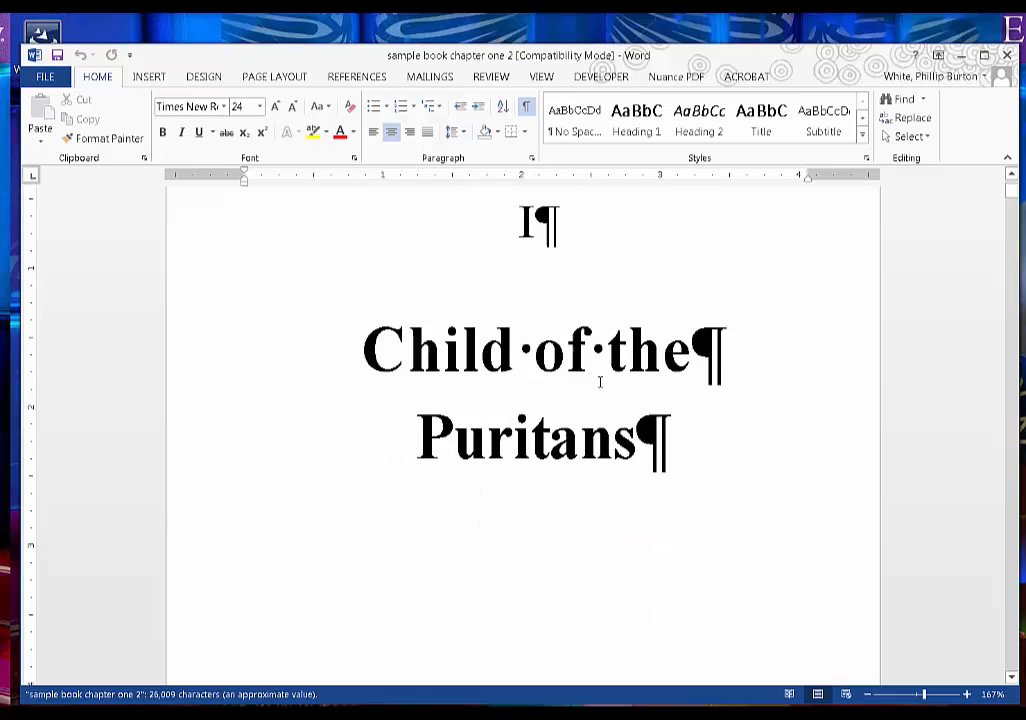
{"action": "left_click", "coordinate": [517, 350]}
{"action": "scroll", "coordinate": [517, 373], "scroll_direction": "down", "scroll_amount": 15}
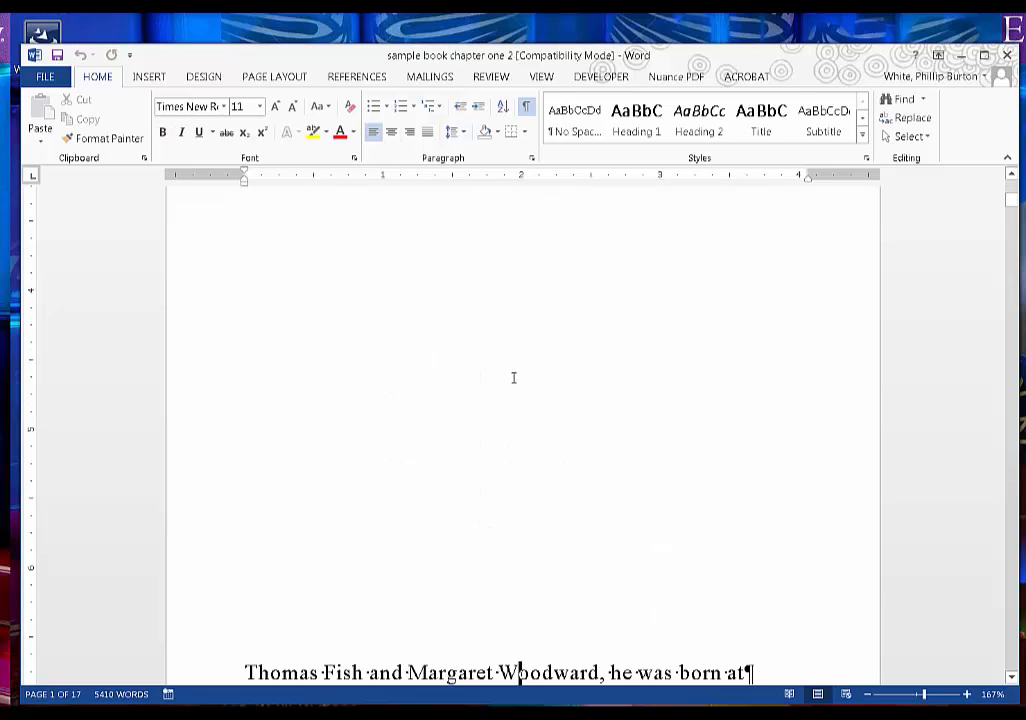
{"action": "scroll", "coordinate": [473, 405], "scroll_direction": "down", "scroll_amount": 3}
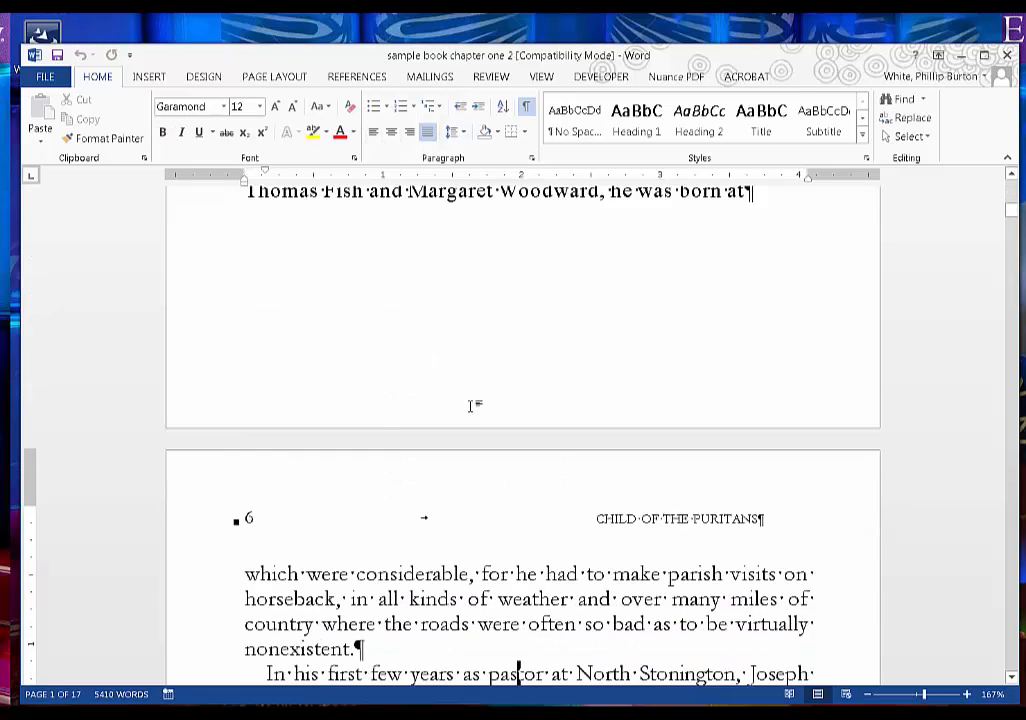
{"action": "scroll", "coordinate": [473, 405], "scroll_direction": "down", "scroll_amount": 1}
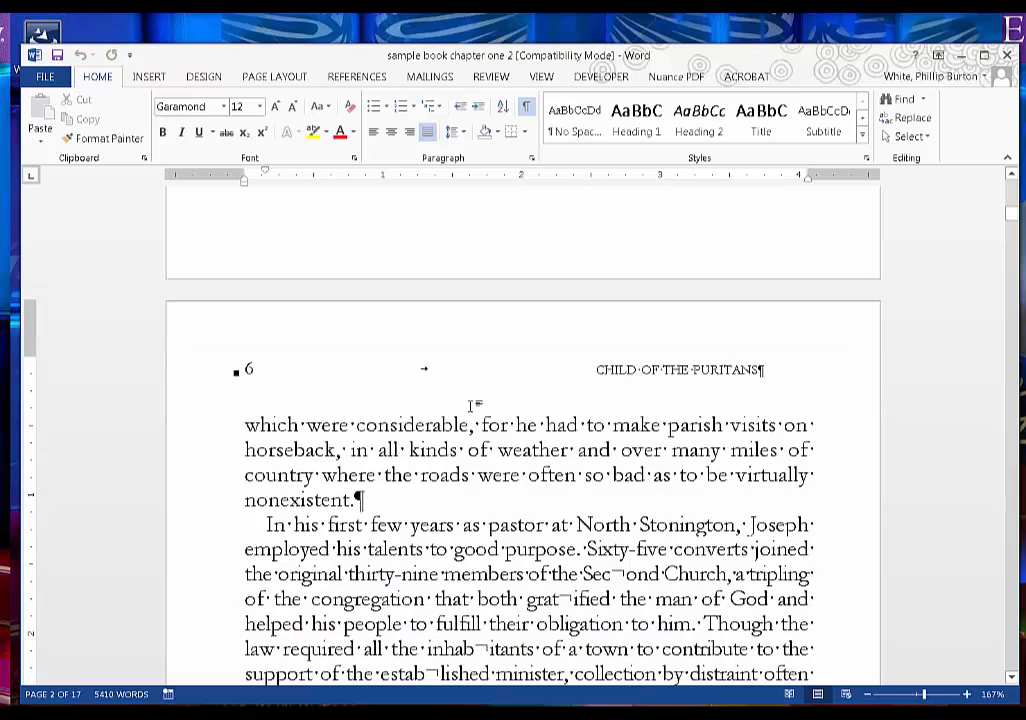
{"action": "key", "text": "Up"}
{"action": "key", "text": "Up"}
{"action": "key", "text": "Up"}
{"action": "key", "text": "Up"}
{"action": "key", "text": "Up"}
{"action": "key", "text": "Up"}
{"action": "key", "text": "Up"}
{"action": "key", "text": "Up"}
{"action": "key", "text": "Up"}
{"action": "key", "text": "Up"}
{"action": "key", "text": "Up"}
{"action": "key", "text": "Up"}
{"action": "key", "text": "Up"}
{"action": "key", "text": "Up"}
{"action": "key", "text": "Up"}
{"action": "key", "text": "Up"}
{"action": "key", "text": "Up"}
{"action": "key", "text": "Up"}
{"action": "key", "text": "Up"}
{"action": "key", "text": "Up"}
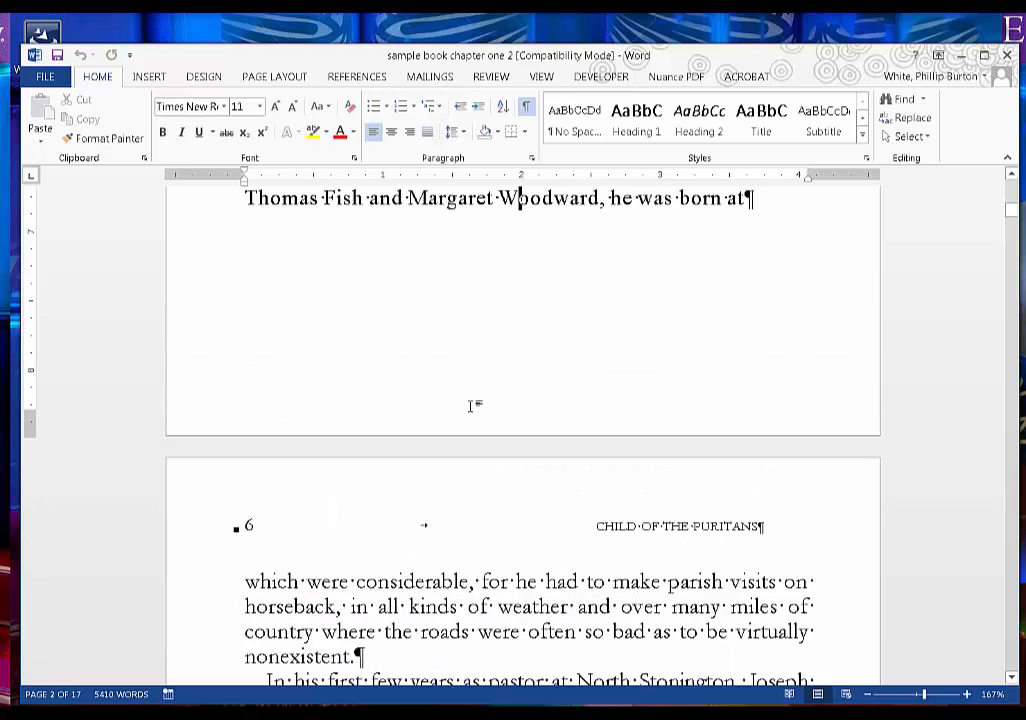
{"action": "key", "text": "Up"}
{"action": "key", "text": "Up"}
{"action": "key", "text": "Up"}
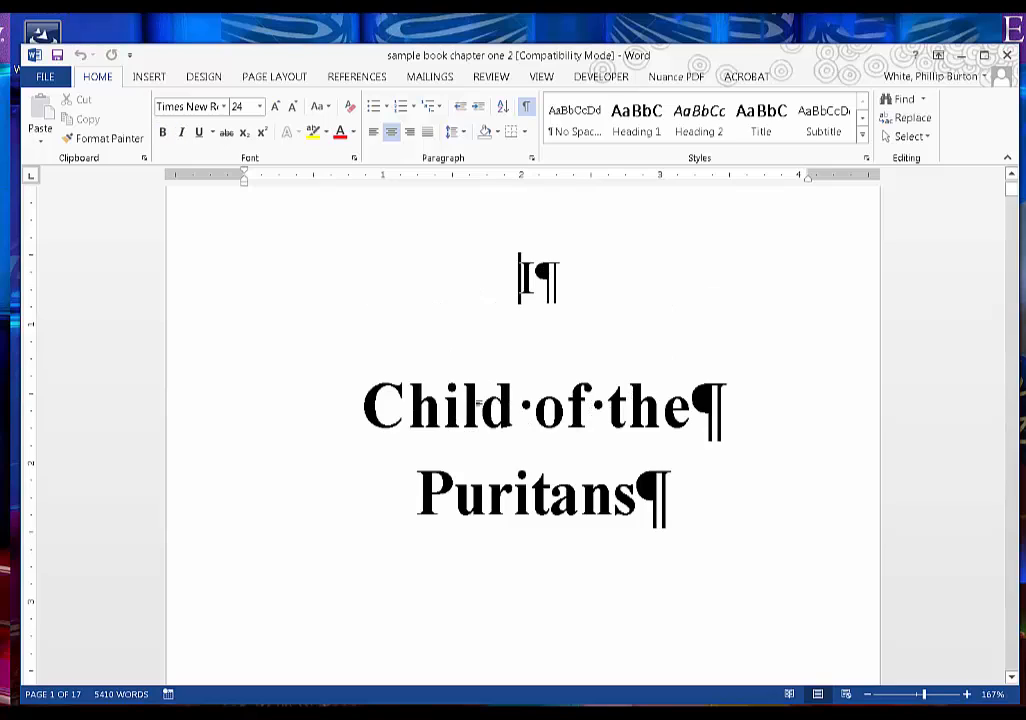
{"action": "scroll", "coordinate": [476, 403], "scroll_direction": "down", "scroll_amount": 5}
{"action": "scroll", "coordinate": [470, 405], "scroll_direction": "up", "scroll_amount": 4}
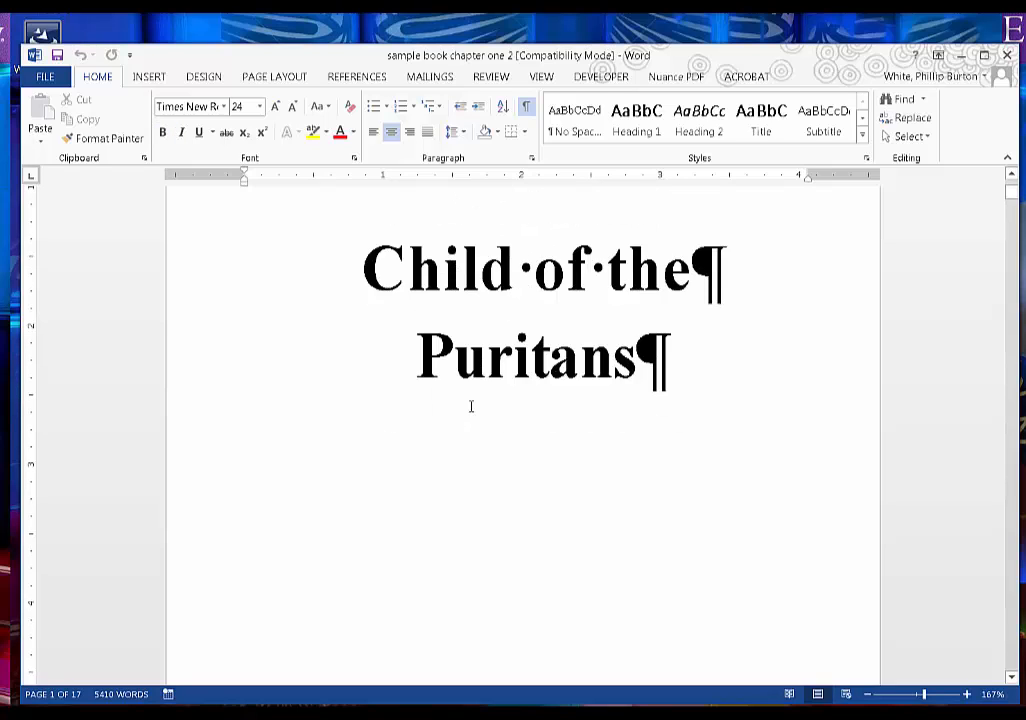
{"action": "scroll", "coordinate": [471, 405], "scroll_direction": "up", "scroll_amount": 1}
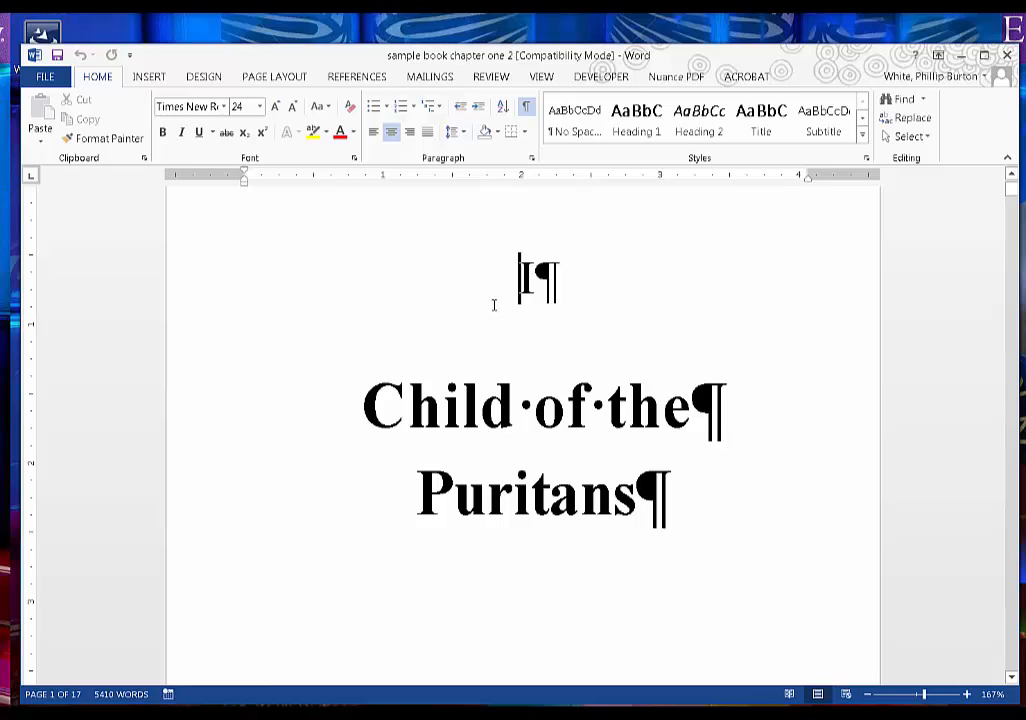
Apply the Heading 1 style to the chapter number and the "Child of the Puritans" title lines, and center them.
{"action": "left_click_drag", "start_coordinate": [512, 272], "coordinate": [660, 458]}
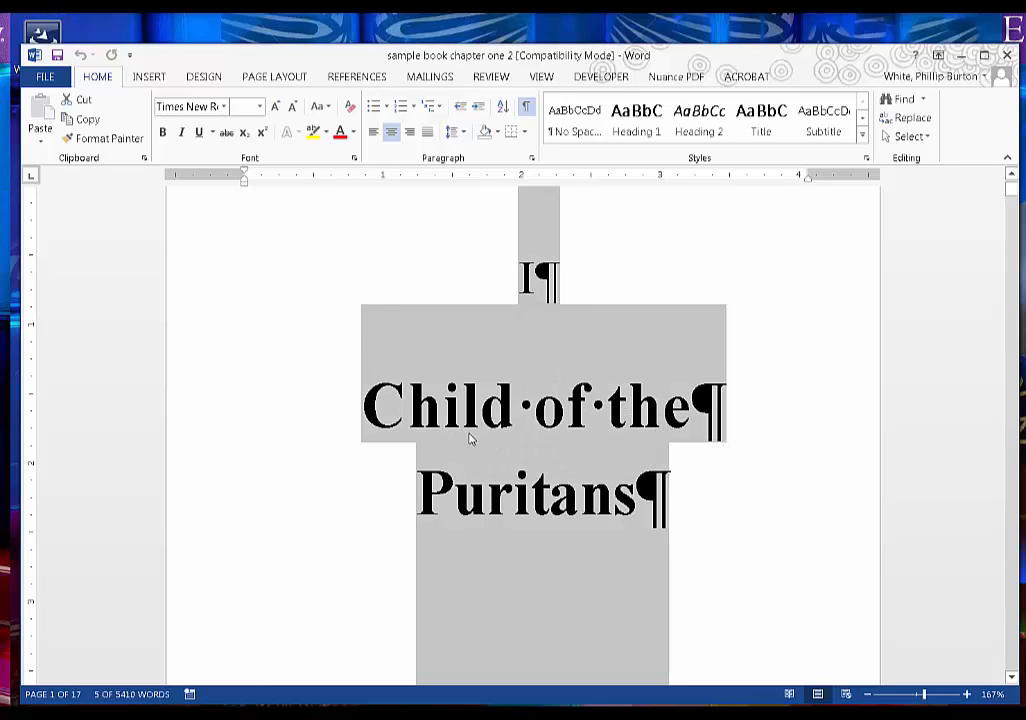
{"action": "left_click", "coordinate": [636, 118]}
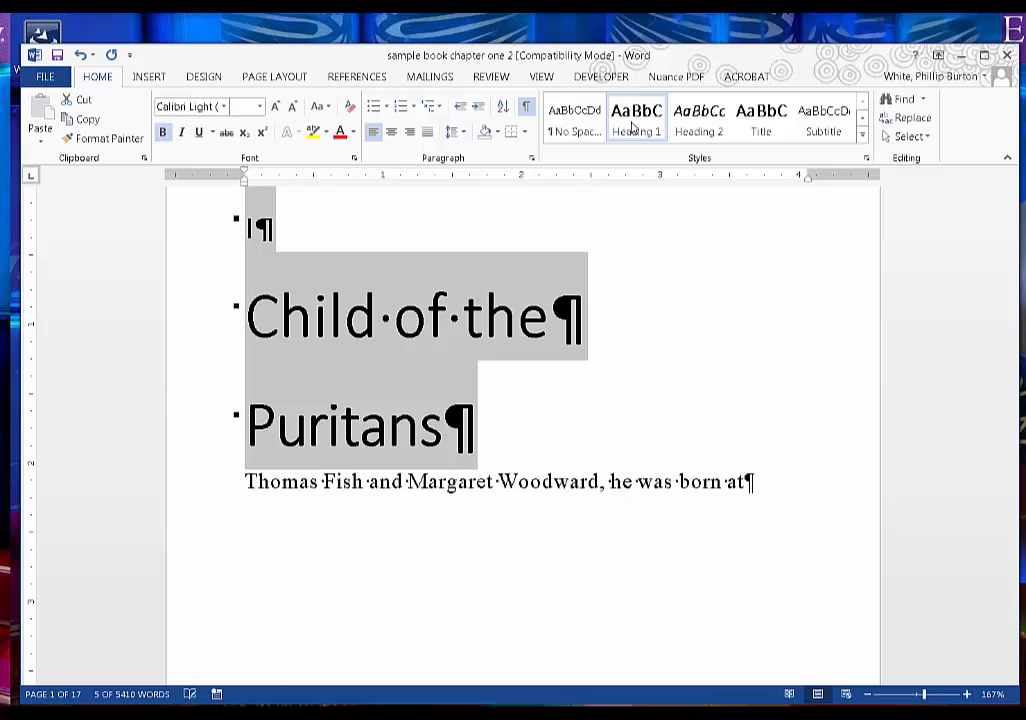
{"action": "left_click", "coordinate": [391, 134]}
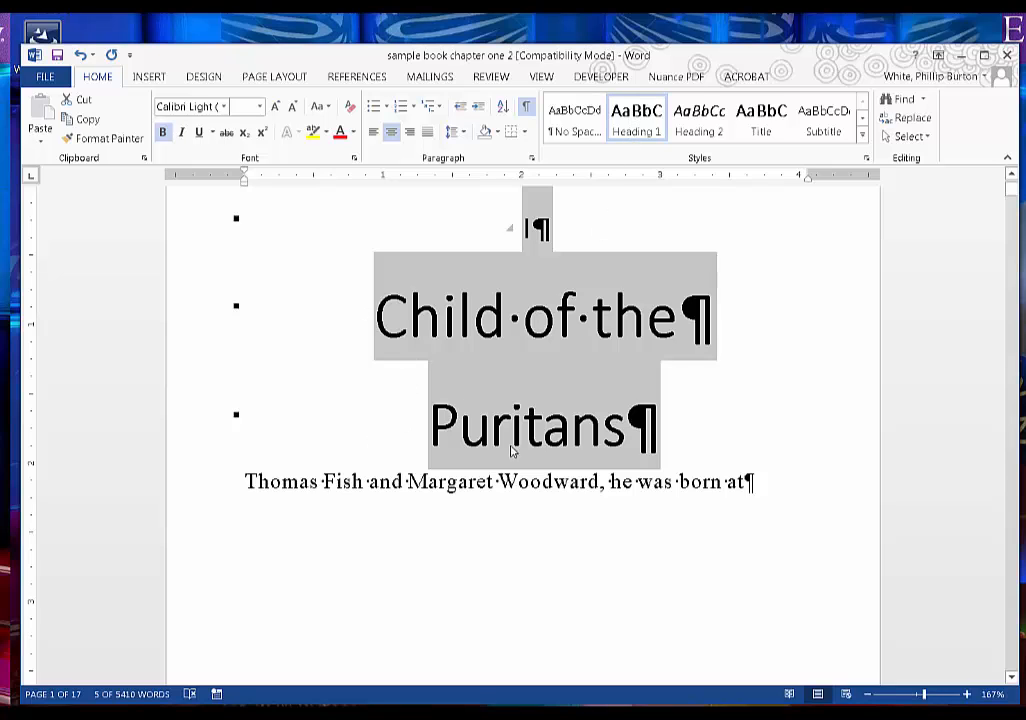
Apply the Heading 2 style to the page 6 running header line "CHILD OF THE PURITANS".
{"action": "scroll", "coordinate": [418, 498], "scroll_direction": "down", "scroll_amount": 8}
{"action": "scroll", "coordinate": [418, 500], "scroll_direction": "down", "scroll_amount": 4}
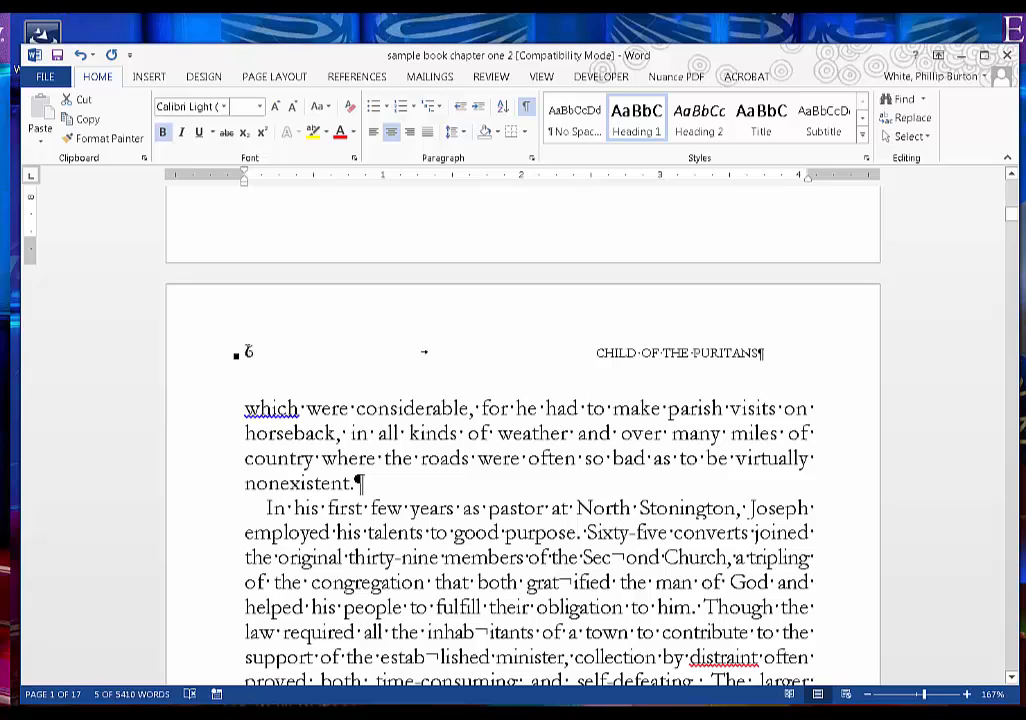
{"action": "left_click_drag", "start_coordinate": [247, 351], "coordinate": [757, 362]}
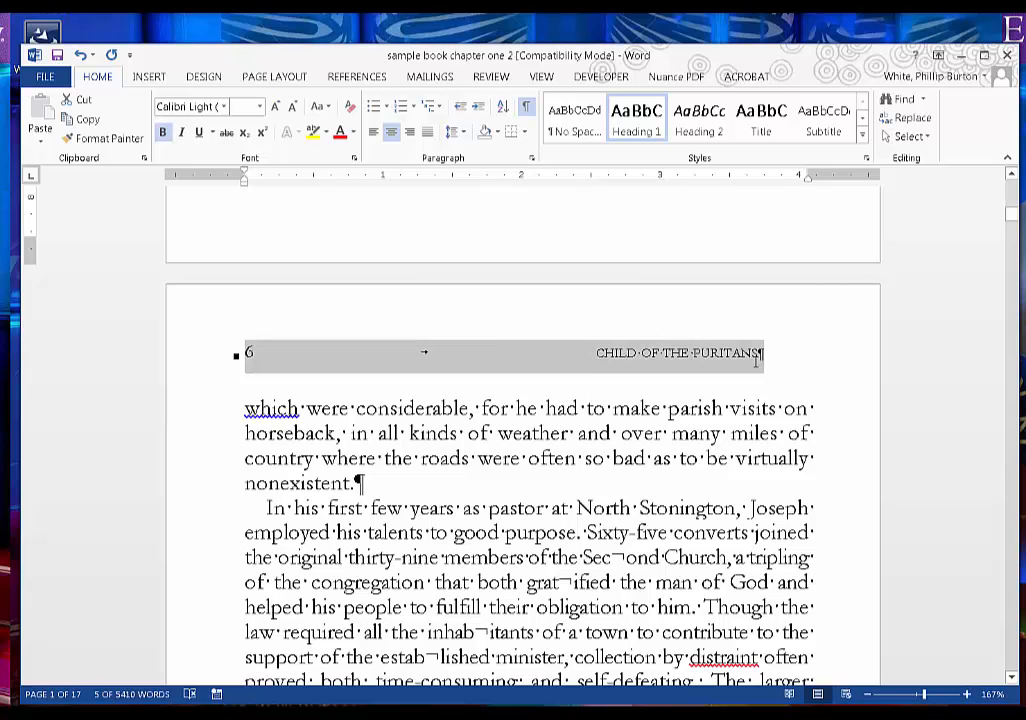
{"action": "left_click", "coordinate": [699, 118]}
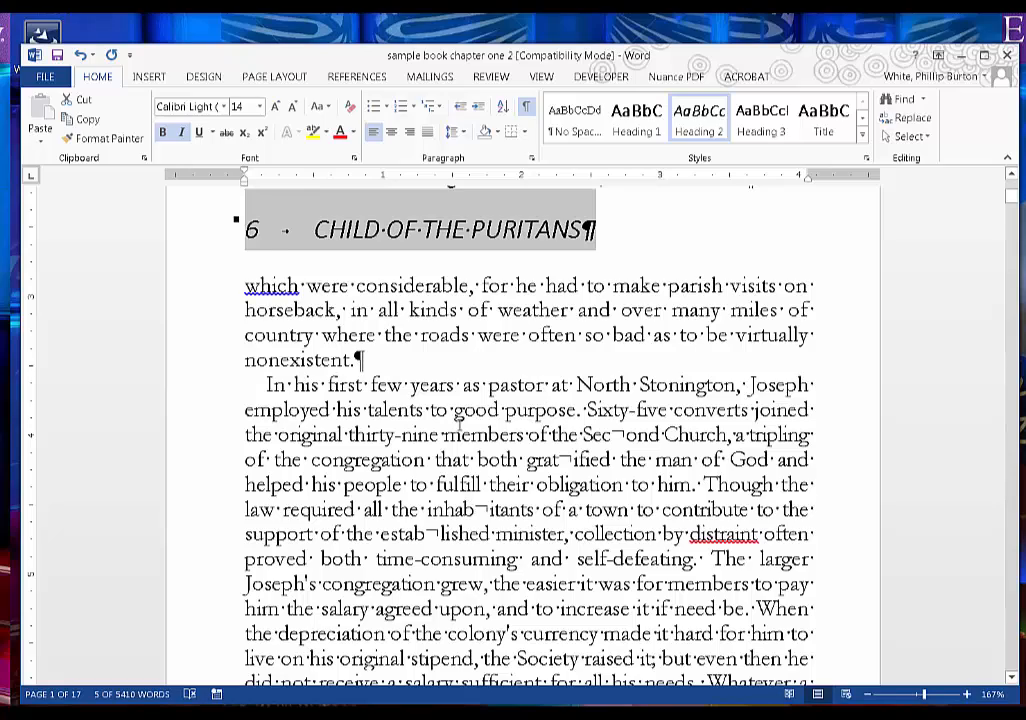
Apply the Heading 2 style to the "The Best of Parents" header line with number 7, and insert "page " before the number.
{"action": "scroll", "coordinate": [459, 425], "scroll_direction": "down", "scroll_amount": 15}
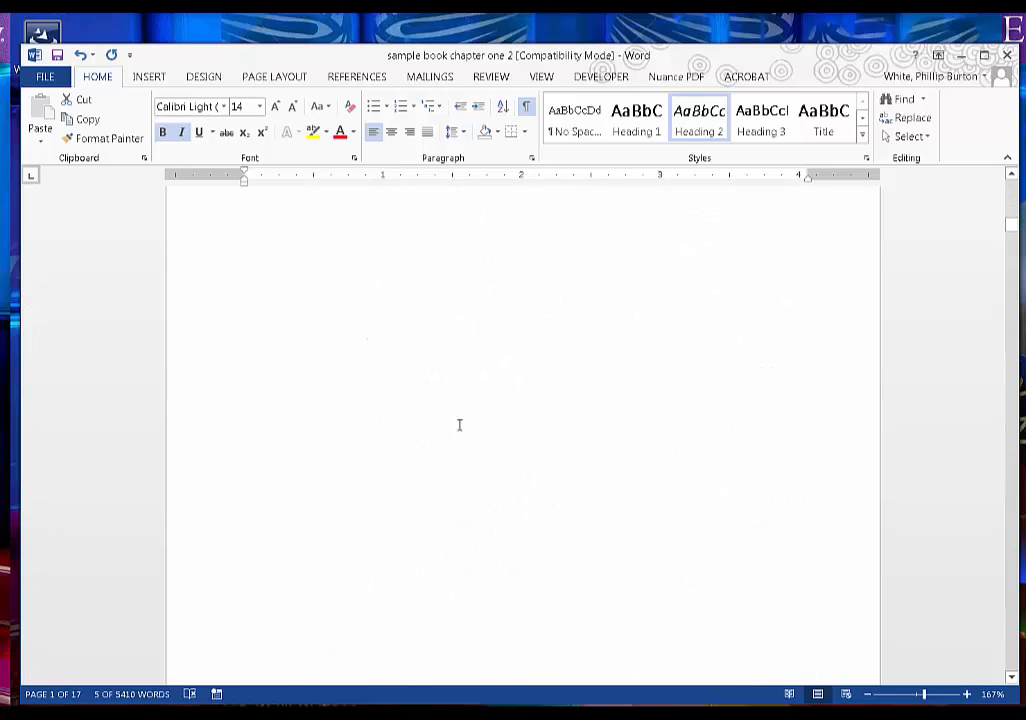
{"action": "scroll", "coordinate": [459, 425], "scroll_direction": "down", "scroll_amount": 3}
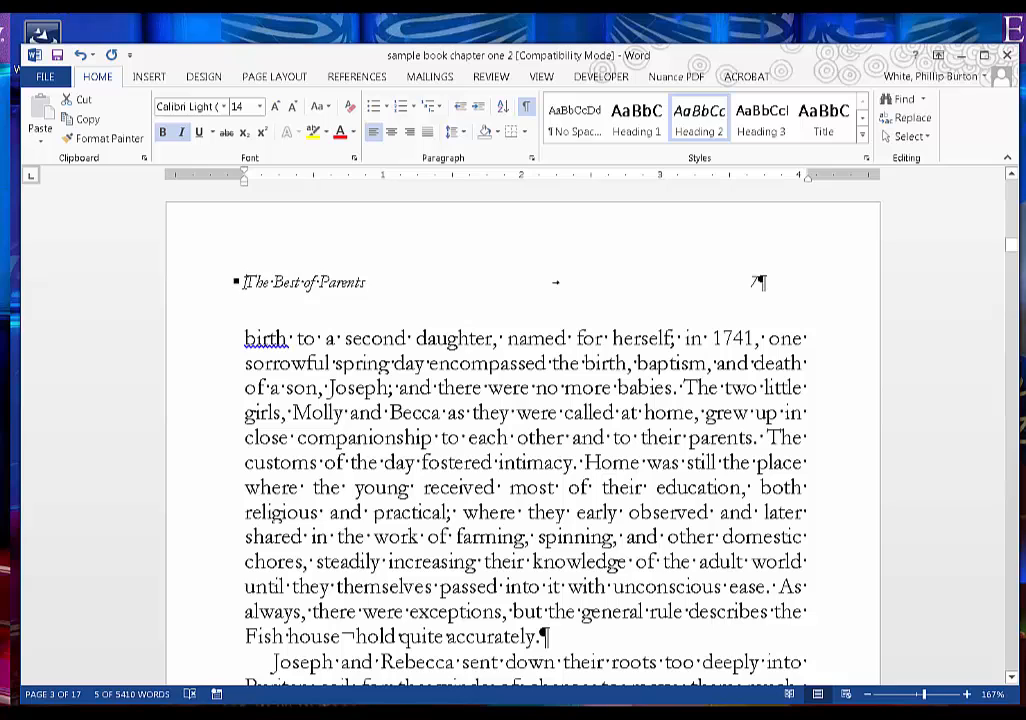
{"action": "left_click_drag", "start_coordinate": [245, 282], "coordinate": [806, 284]}
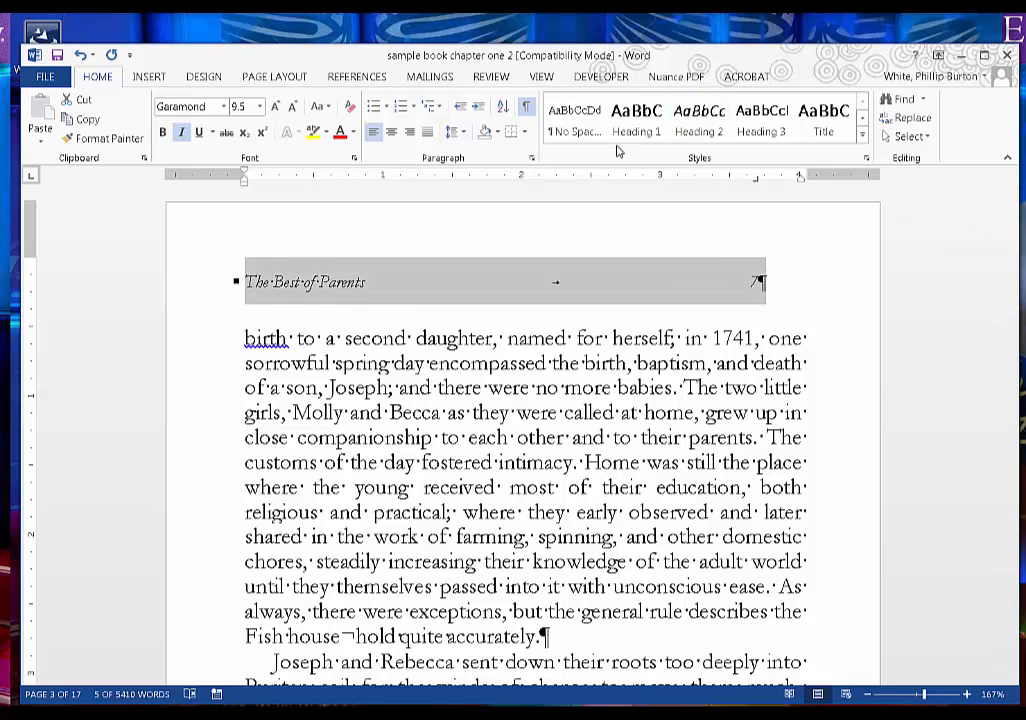
{"action": "left_click", "coordinate": [690, 126]}
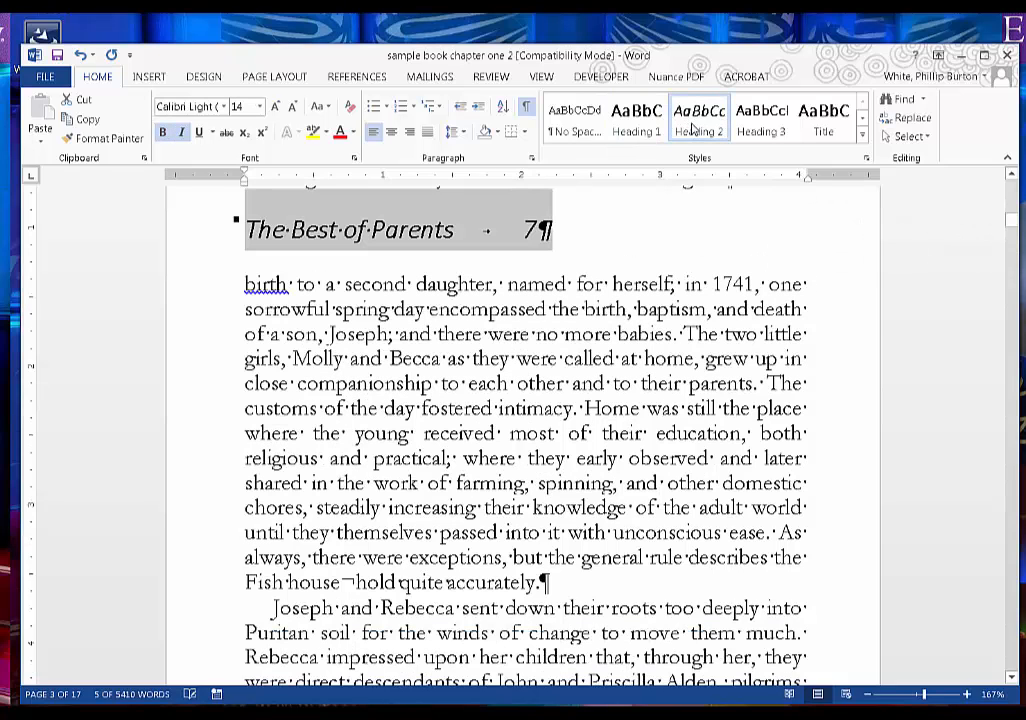
{"action": "left_click", "coordinate": [524, 233]}
{"action": "type", "text": "page"}
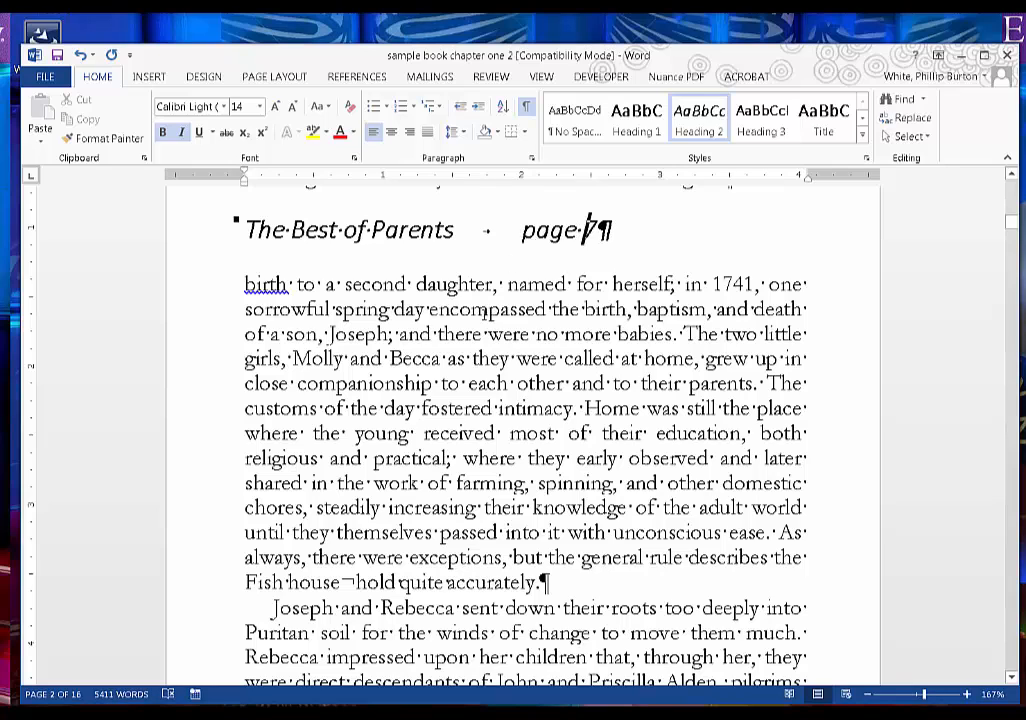
Apply the Heading 2 style to the page 8 running header line "CHILD OF THE PURITANS".
{"action": "scroll", "coordinate": [483, 318], "scroll_direction": "down", "scroll_amount": 3}
{"action": "scroll", "coordinate": [484, 313], "scroll_direction": "down", "scroll_amount": 6}
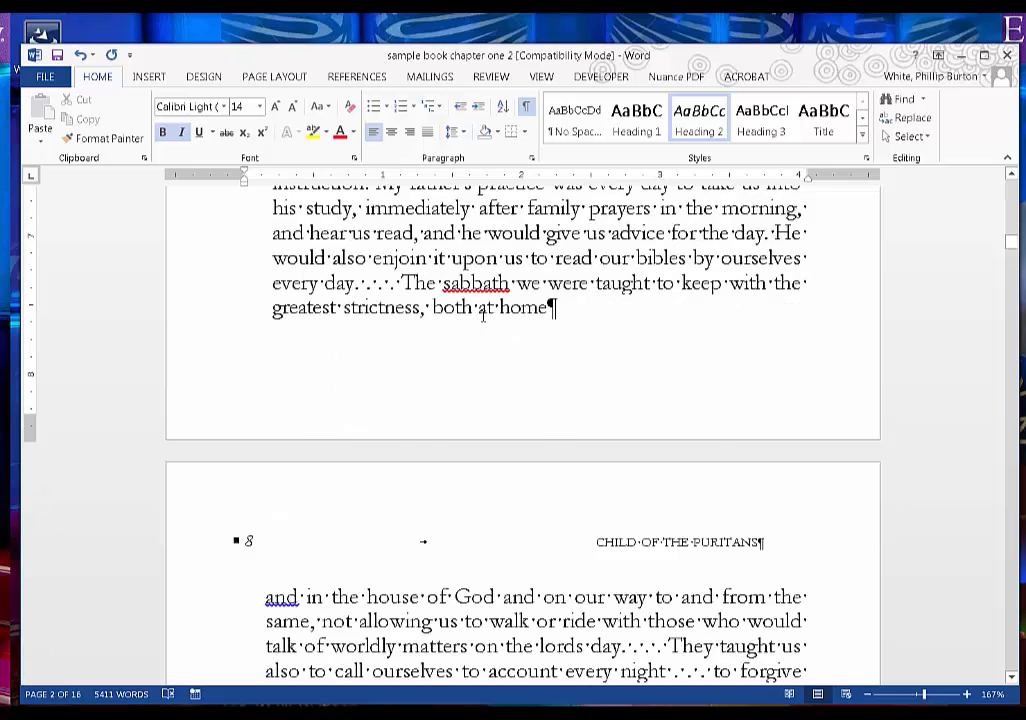
{"action": "left_click_drag", "start_coordinate": [248, 265], "coordinate": [607, 259]}
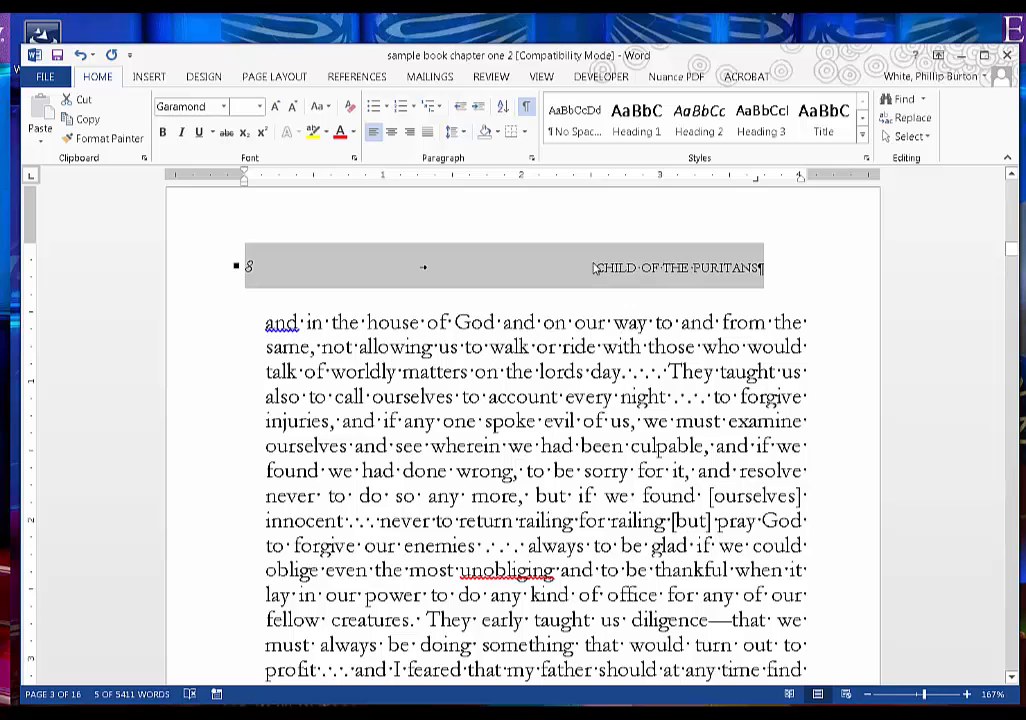
{"action": "left_click", "coordinate": [699, 118]}
{"action": "left_click", "coordinate": [508, 419]}
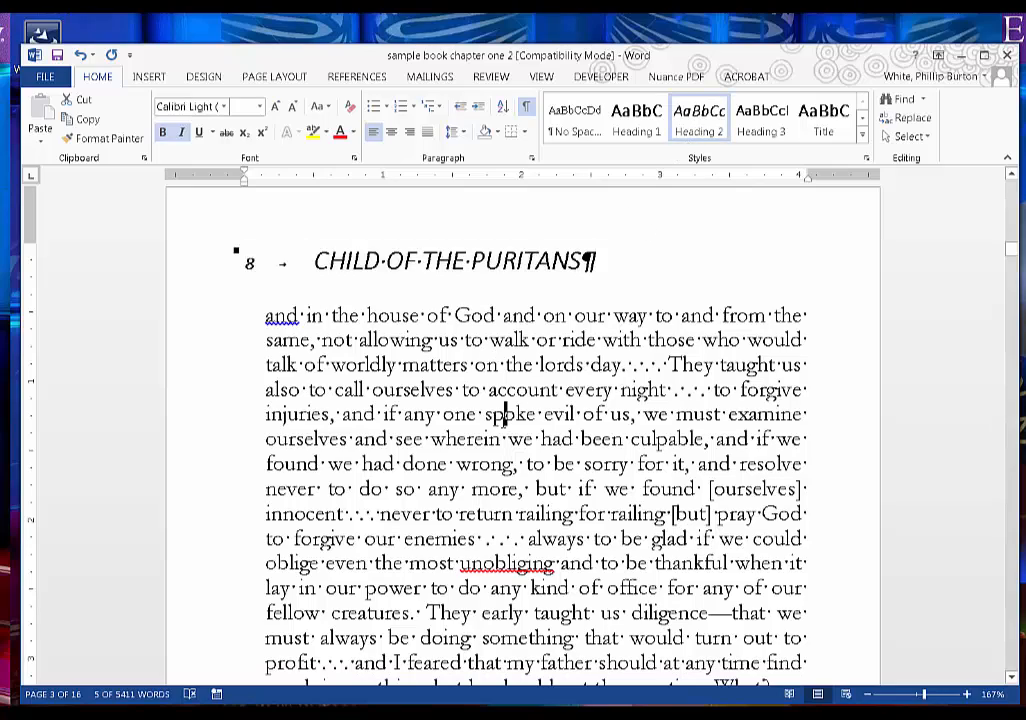
Apply the Heading 2 style to the page 9 running header line "The Best of Parents".
{"action": "scroll", "coordinate": [495, 420], "scroll_direction": "down", "scroll_amount": 15}
{"action": "scroll", "coordinate": [481, 422], "scroll_direction": "down", "scroll_amount": 5}
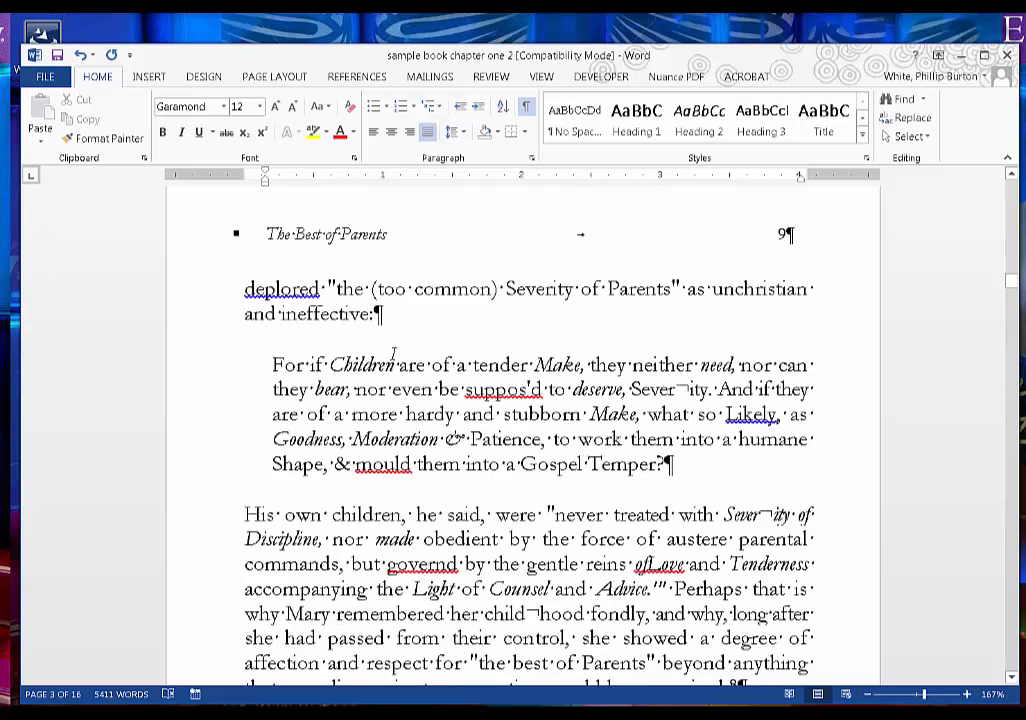
{"action": "left_click_drag", "start_coordinate": [255, 234], "coordinate": [790, 236]}
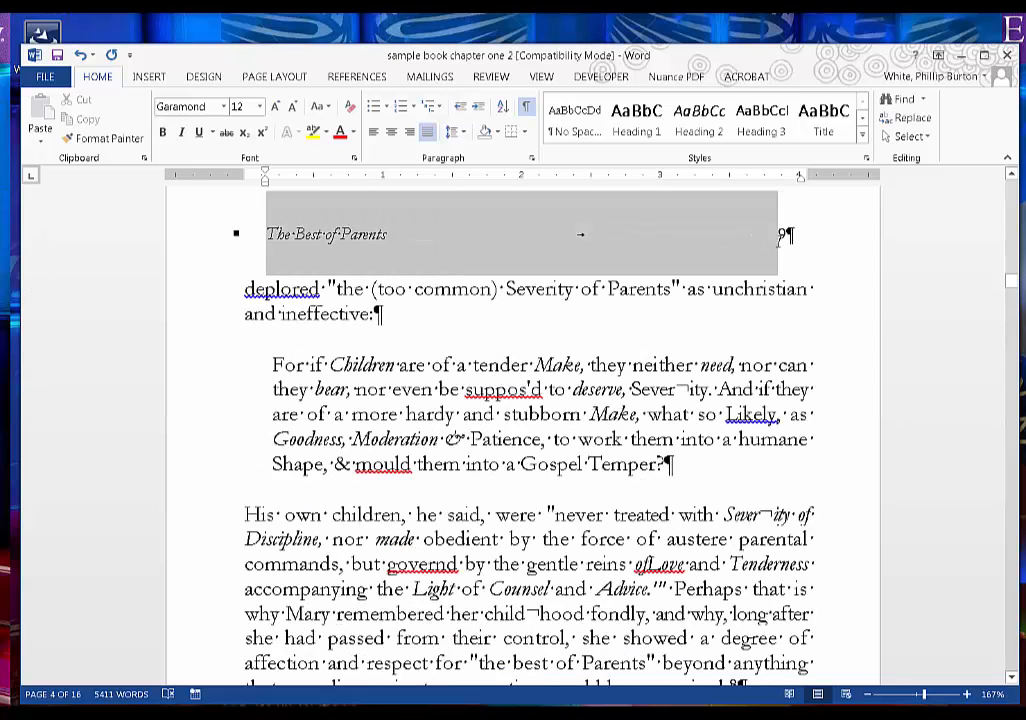
{"action": "left_click", "coordinate": [698, 128]}
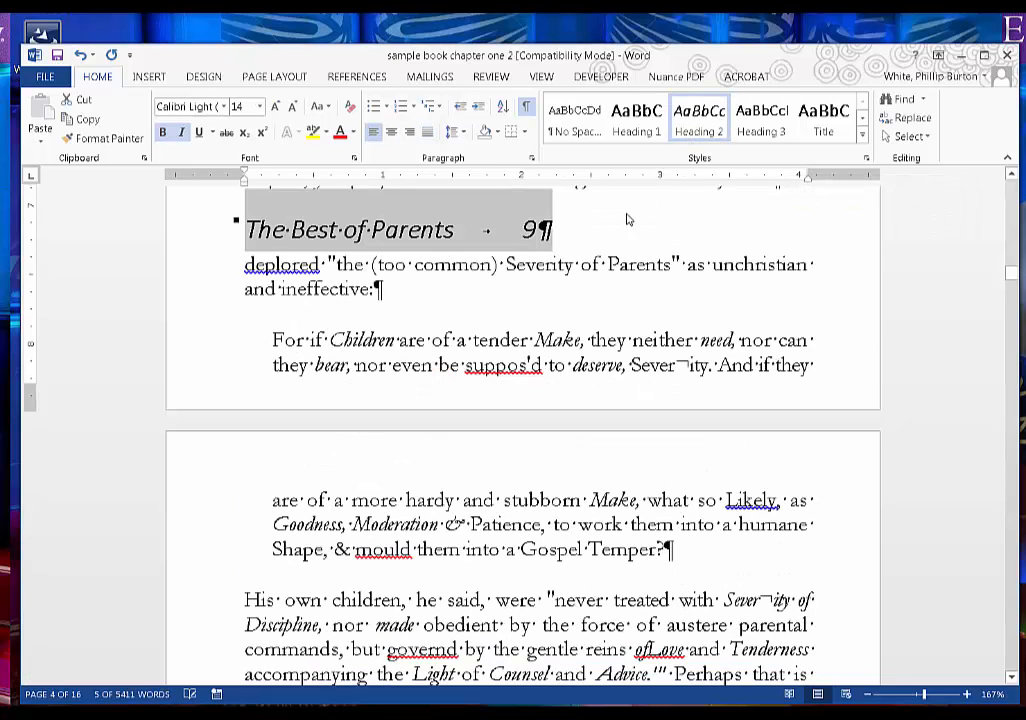
{"action": "left_click", "coordinate": [531, 500]}
Apply the Heading 1 style to the section number "II" above the paragraph beginning "WHEN Mary looked back".
{"action": "scroll", "coordinate": [530, 496], "scroll_direction": "down", "scroll_amount": 8}
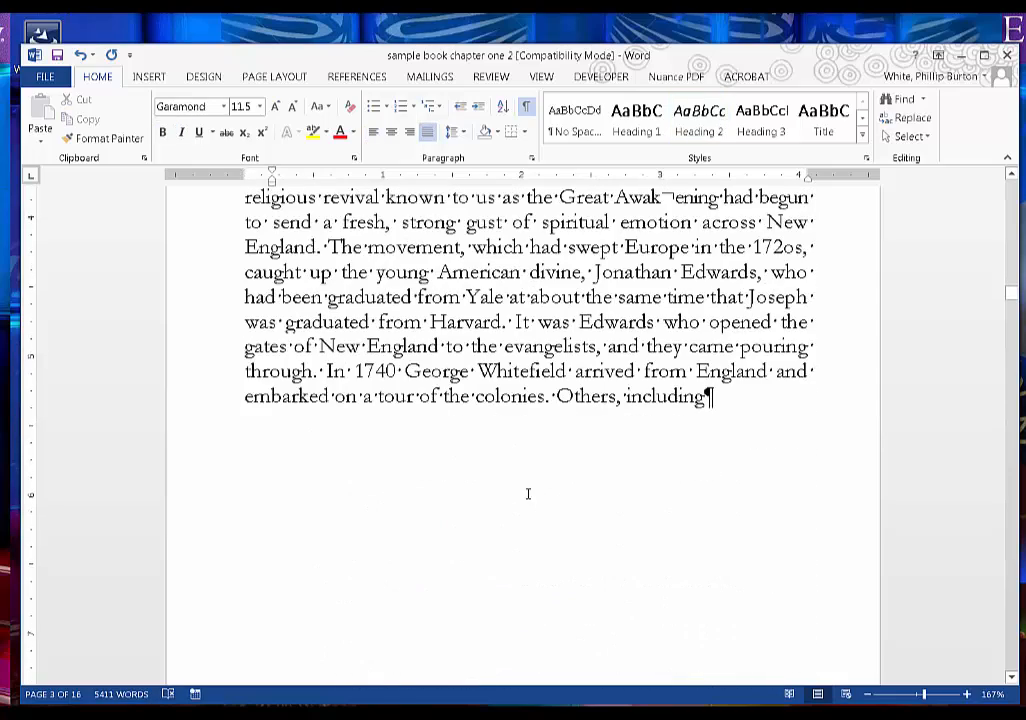
{"action": "scroll", "coordinate": [528, 492], "scroll_direction": "up", "scroll_amount": 4}
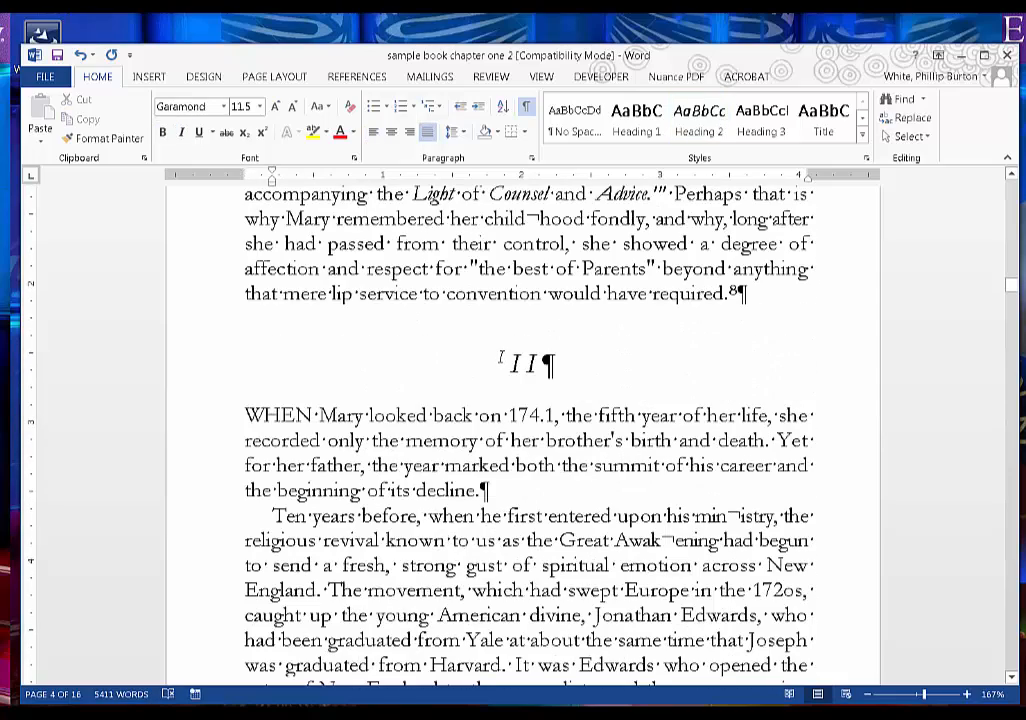
{"action": "left_click_drag", "start_coordinate": [503, 361], "coordinate": [556, 364]}
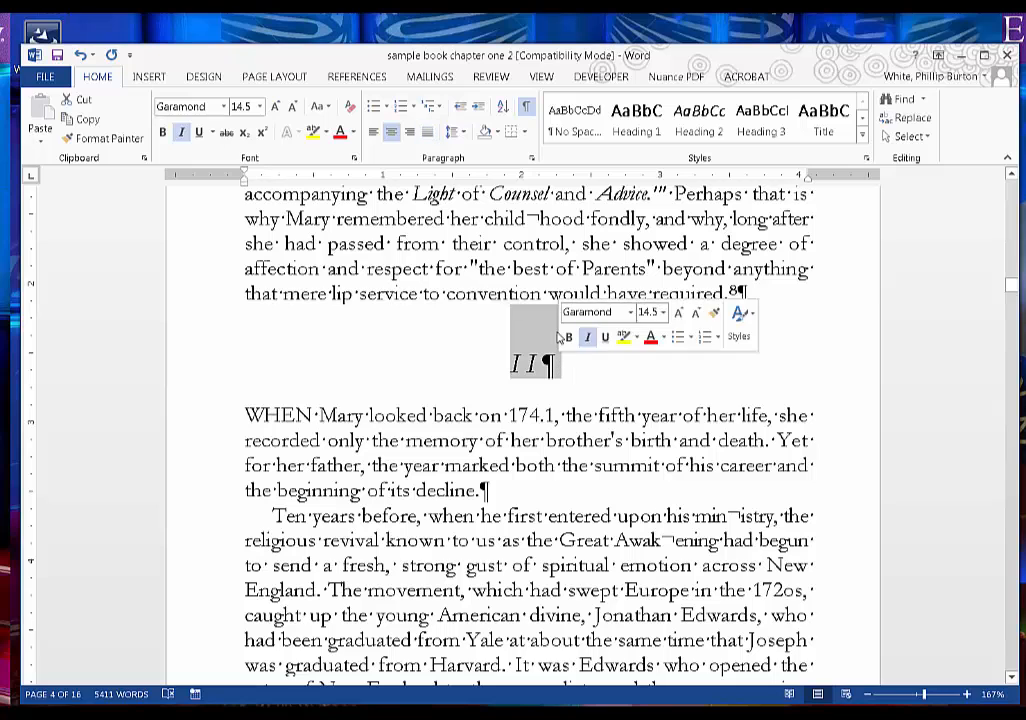
{"action": "left_click", "coordinate": [636, 120]}
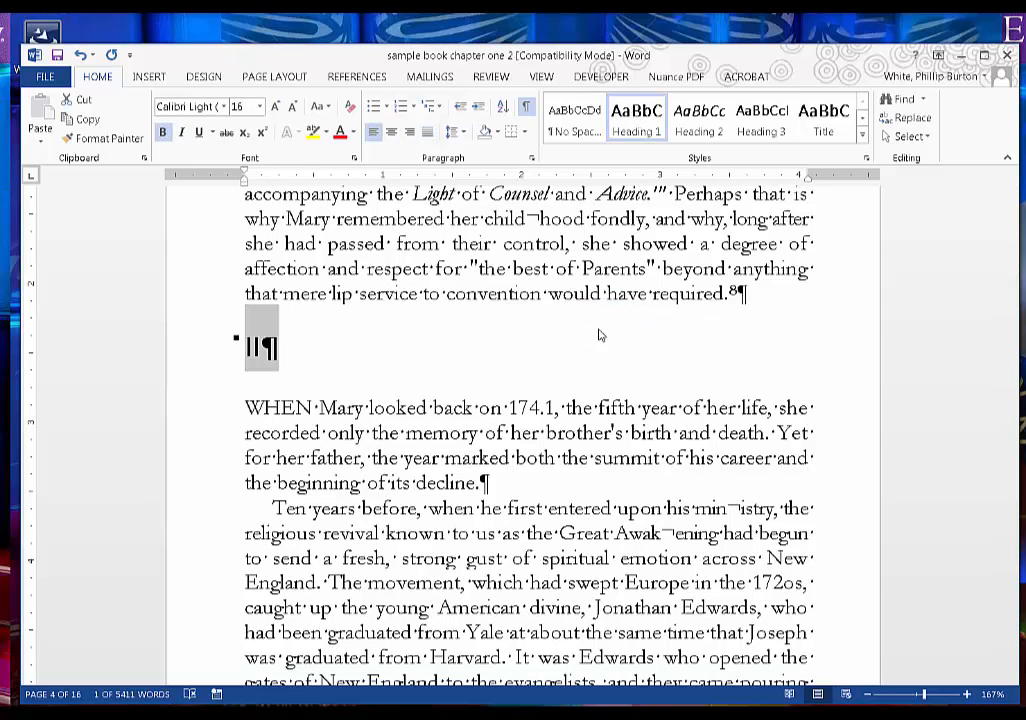
{"action": "left_click", "coordinate": [556, 414]}
{"action": "scroll", "coordinate": [556, 414], "scroll_direction": "down", "scroll_amount": 10}
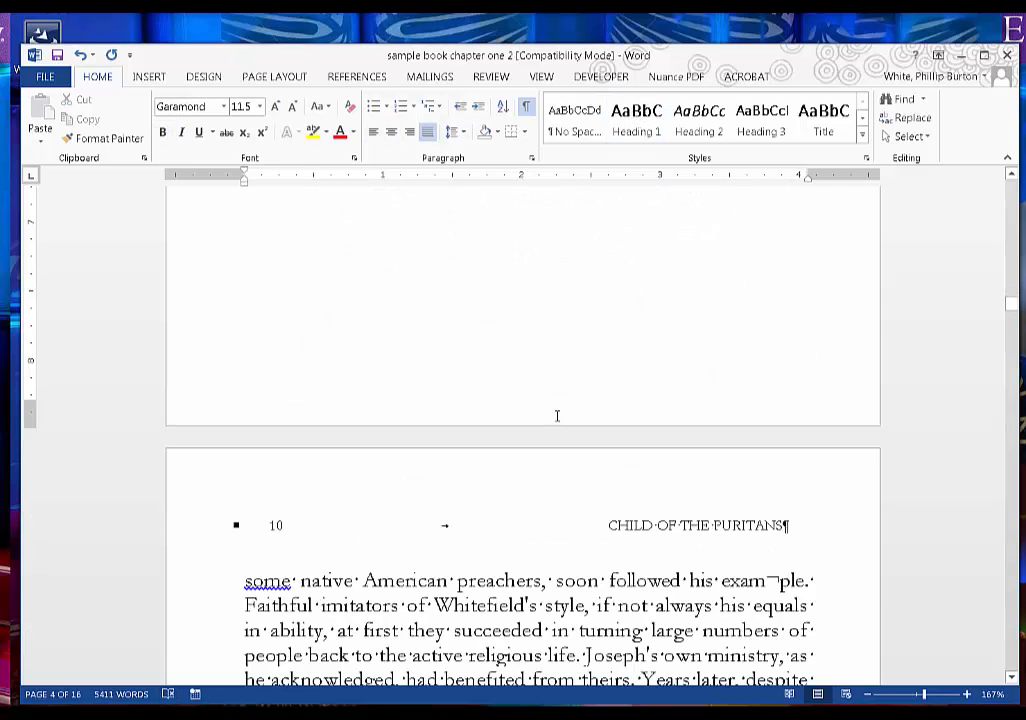